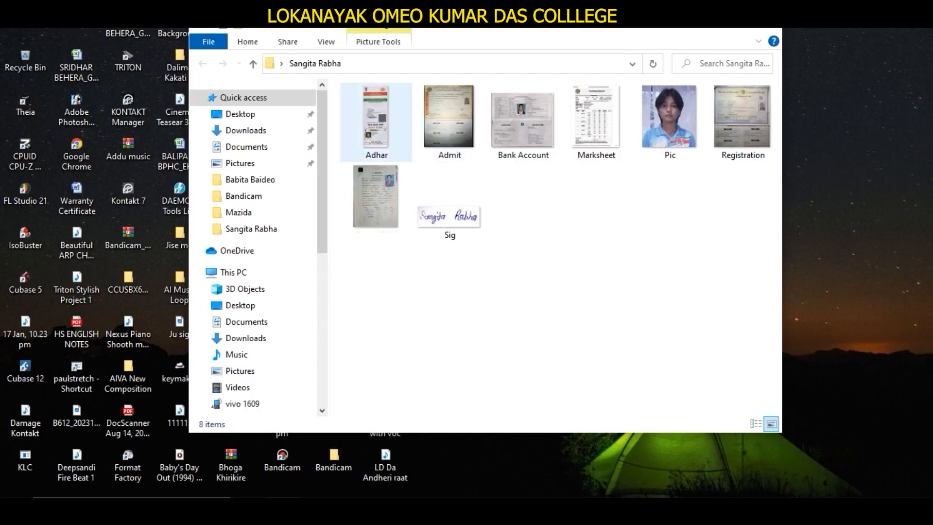
click(449, 122)
click(523, 122)
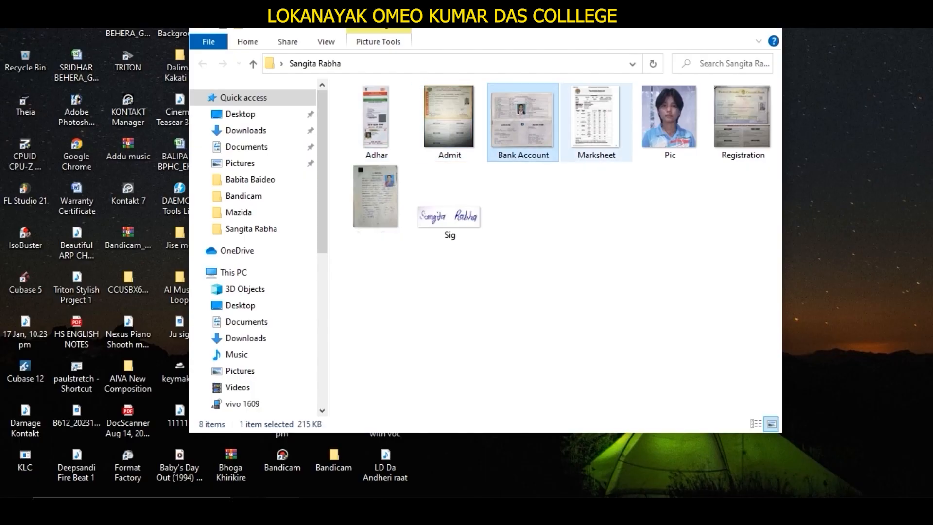
click(596, 121)
click(670, 121)
click(742, 121)
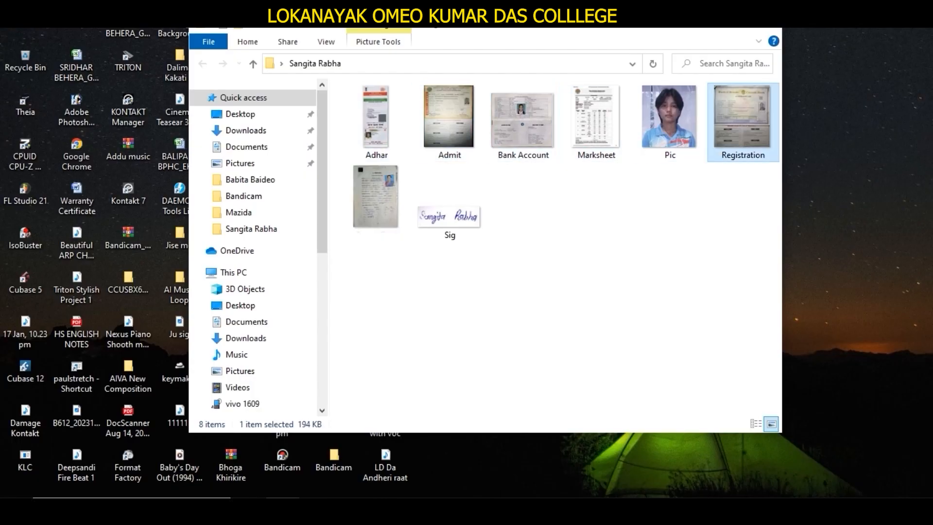
click(375, 199)
click(450, 209)
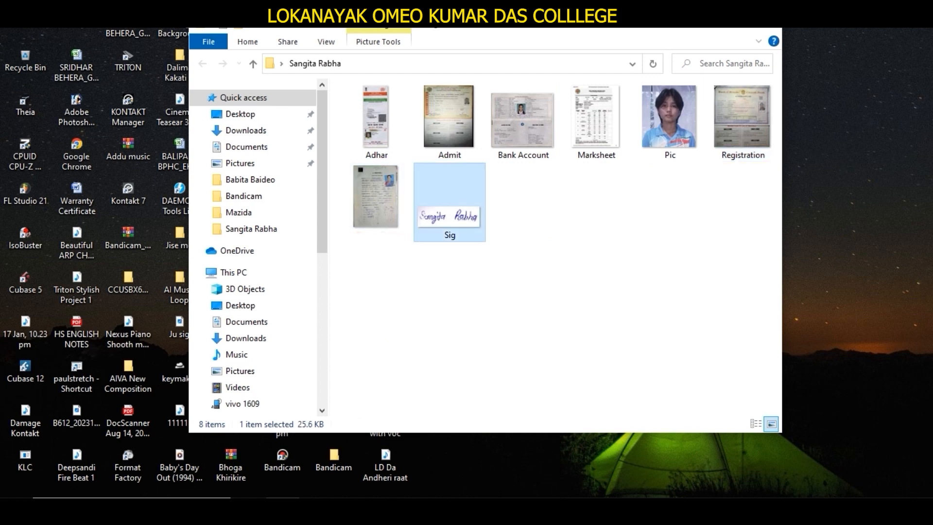
click(549, 252)
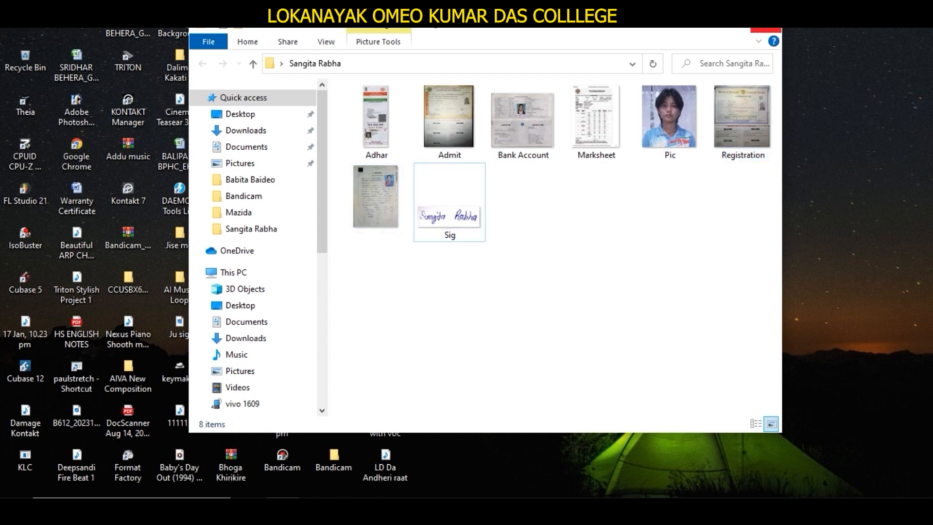
click(449, 121)
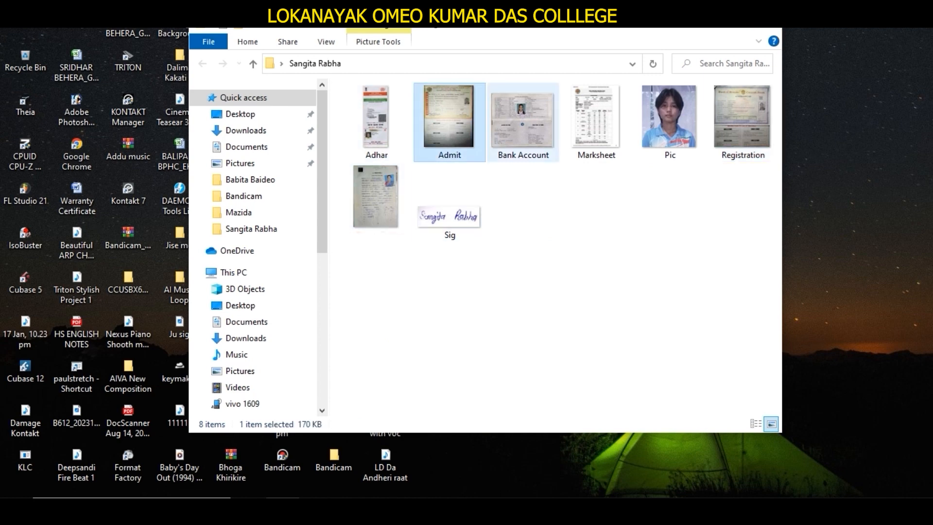
click(523, 122)
click(596, 122)
click(670, 122)
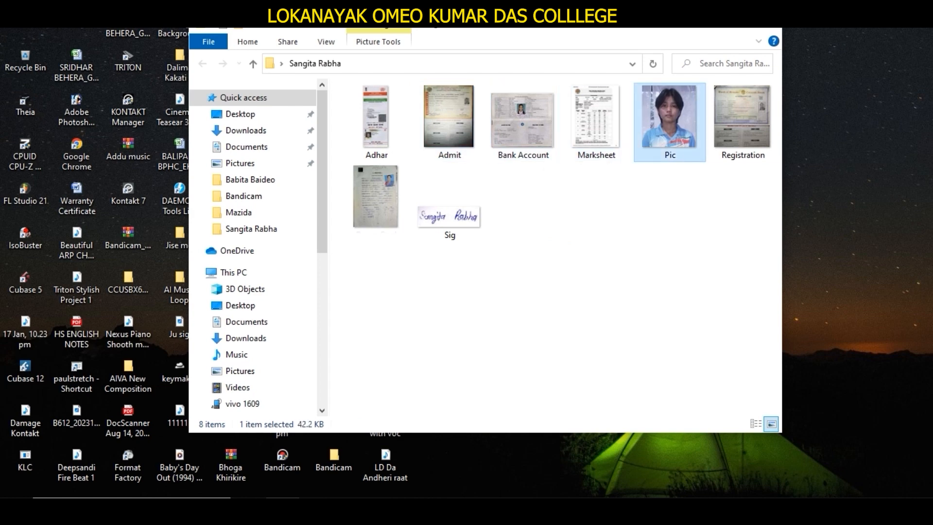
click(742, 121)
click(375, 199)
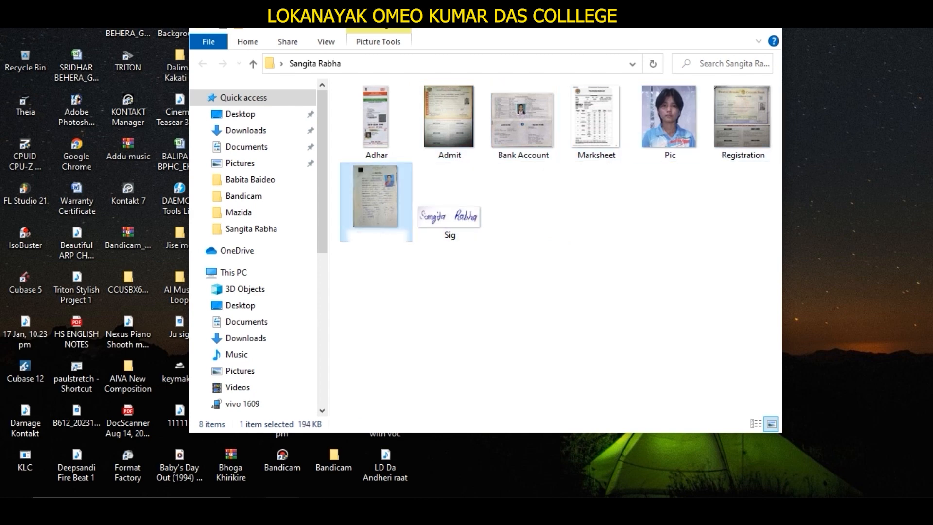
click(450, 209)
click(539, 243)
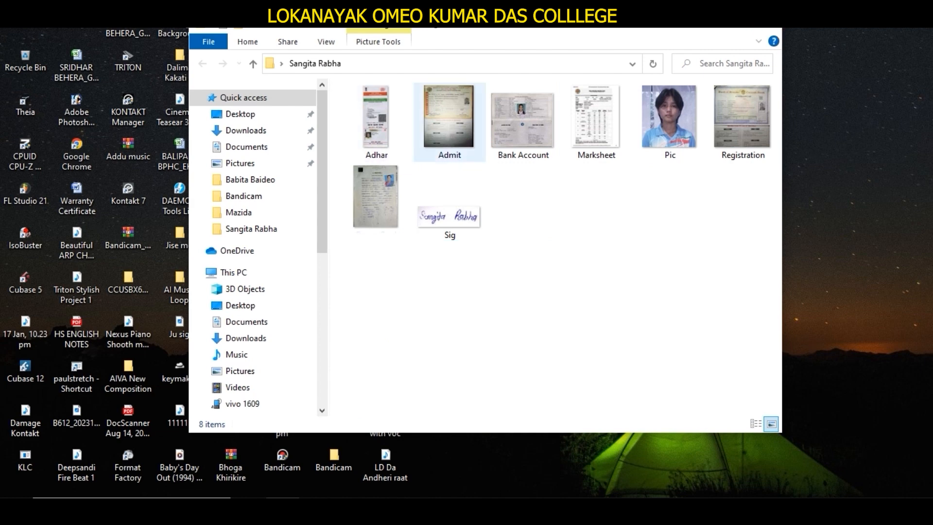
click(449, 121)
click(523, 121)
click(596, 122)
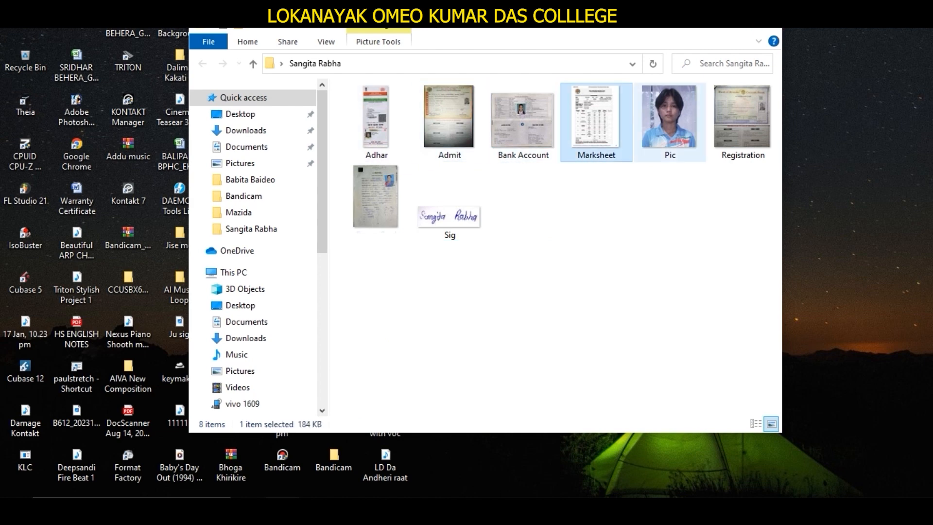
click(670, 121)
click(743, 122)
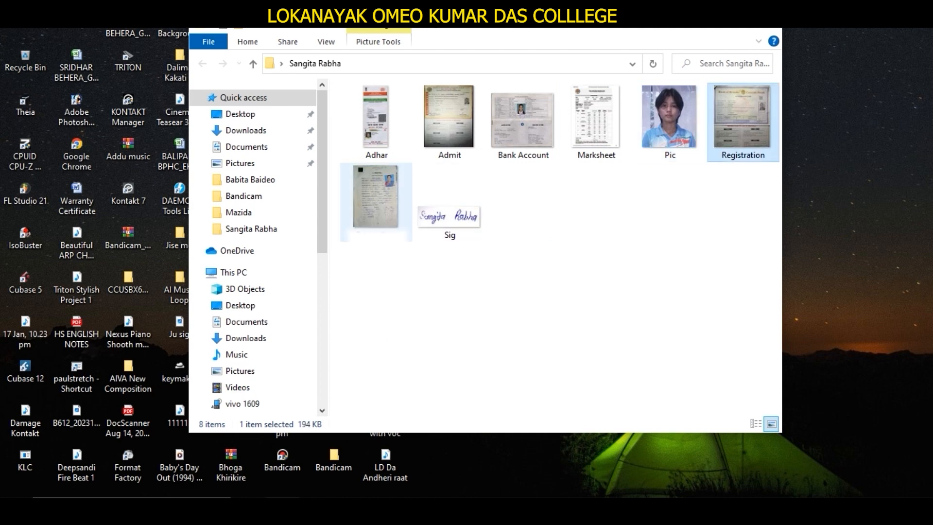
click(376, 202)
click(449, 202)
click(549, 253)
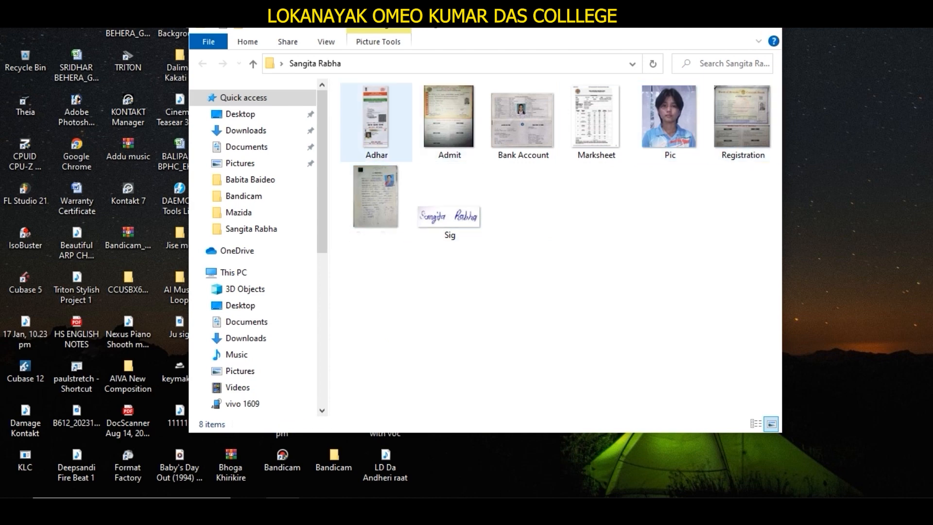
click(449, 121)
click(522, 122)
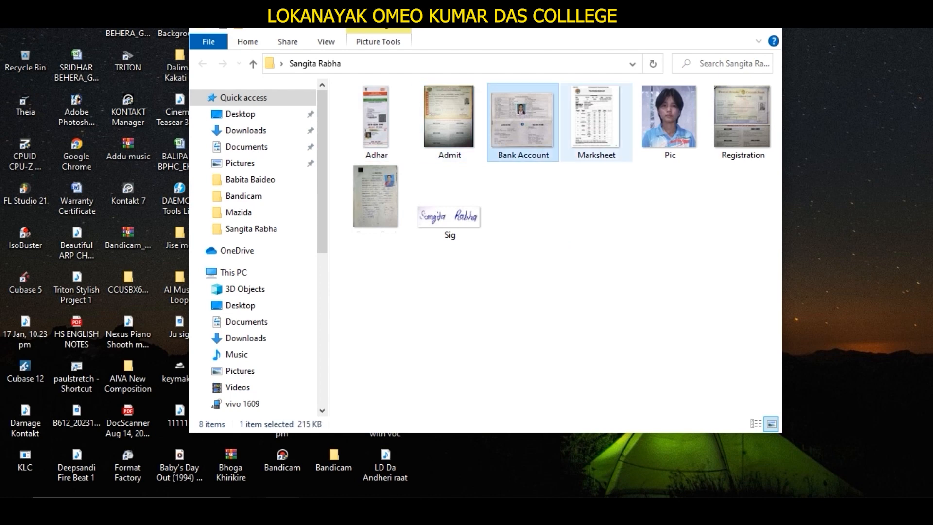
click(596, 121)
click(670, 121)
click(742, 121)
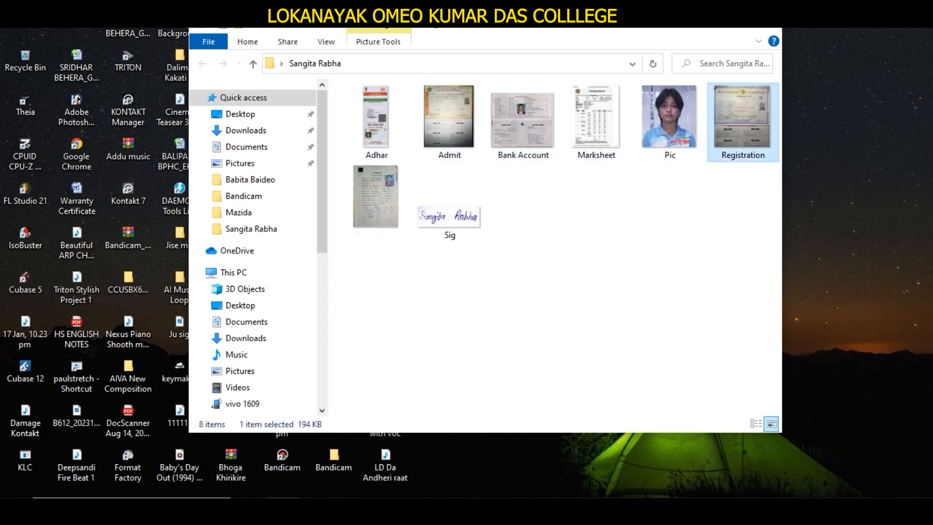
Step: Review the eight document images (Admit, Bank Account, Marksheet, Pic, Registration, Sig, scan) for JPG/PNG under 1 MB
click(375, 199)
click(450, 209)
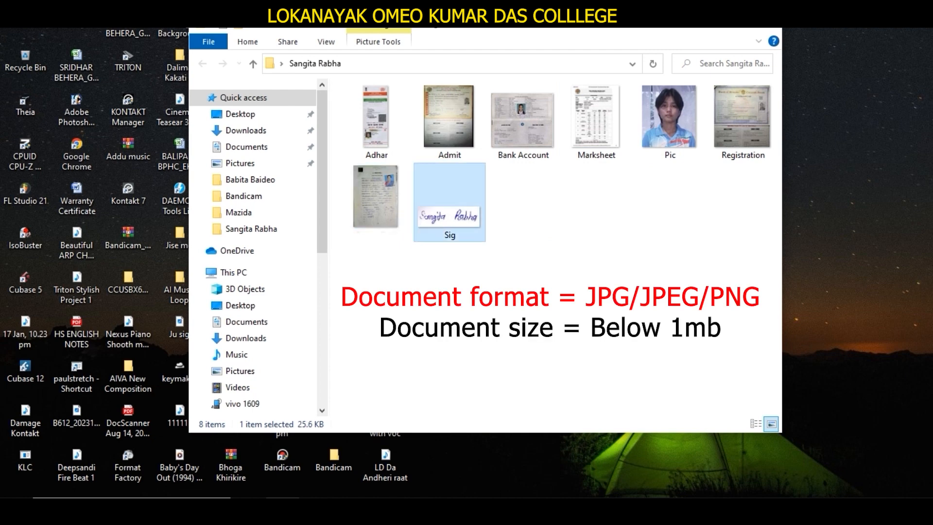
click(530, 219)
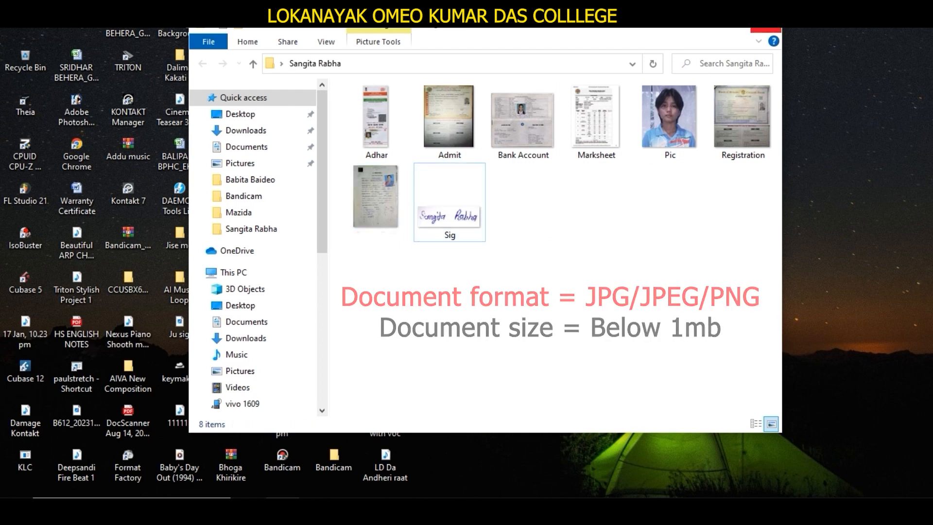
click(450, 122)
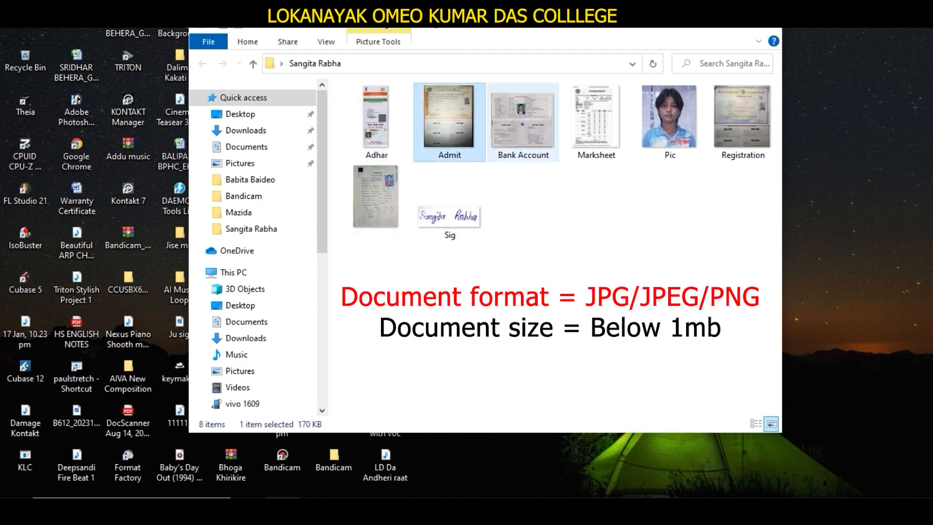
click(523, 122)
click(596, 122)
click(670, 122)
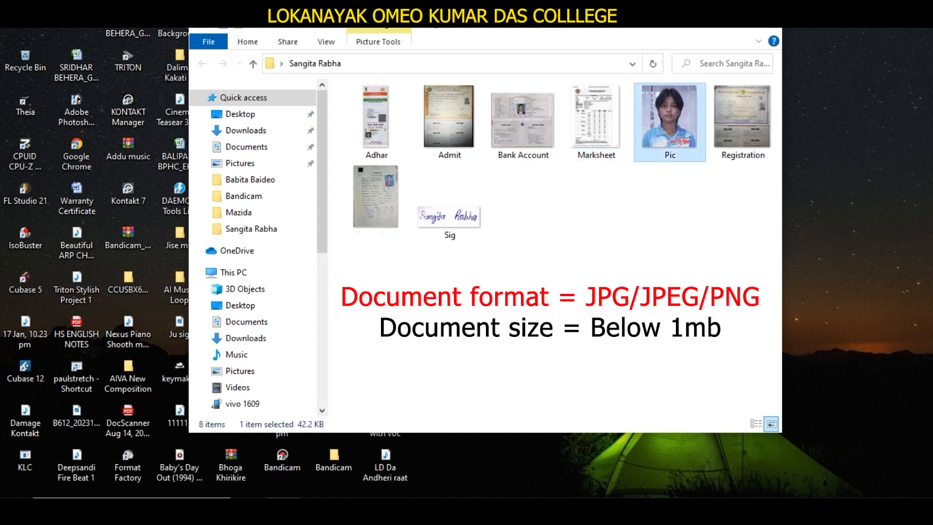
click(449, 121)
click(523, 121)
click(597, 122)
click(670, 122)
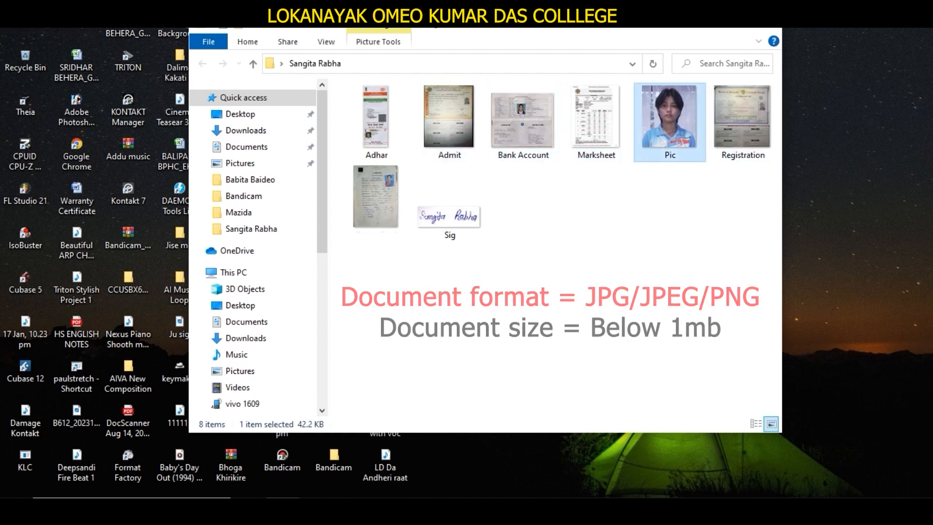
click(743, 121)
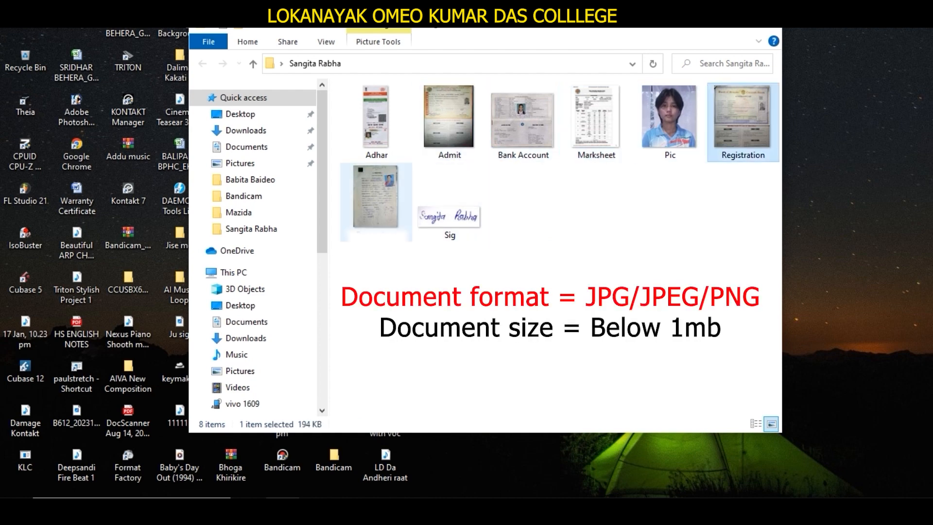
click(376, 199)
click(449, 205)
click(529, 214)
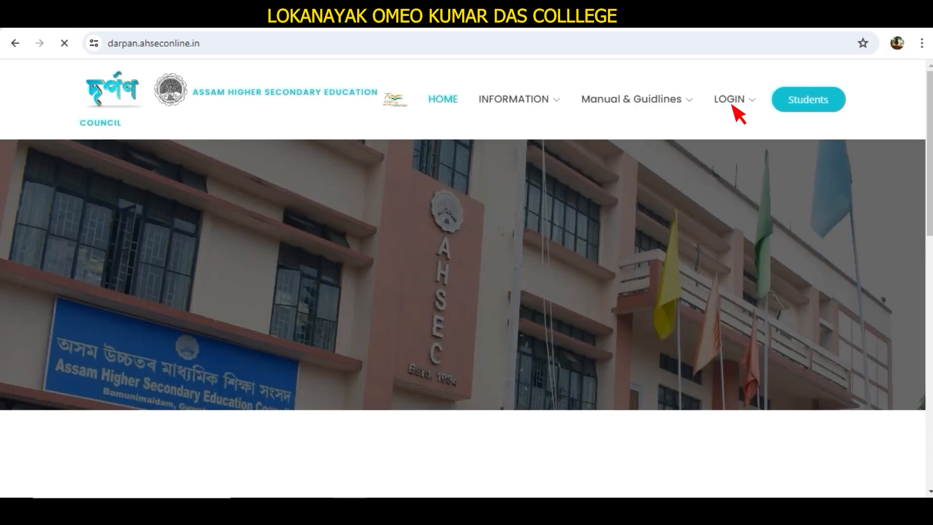
Step: Go through LOGIN → STUDENT LOGIN to the new-student Student Application Form 2024 registration
click(749, 105)
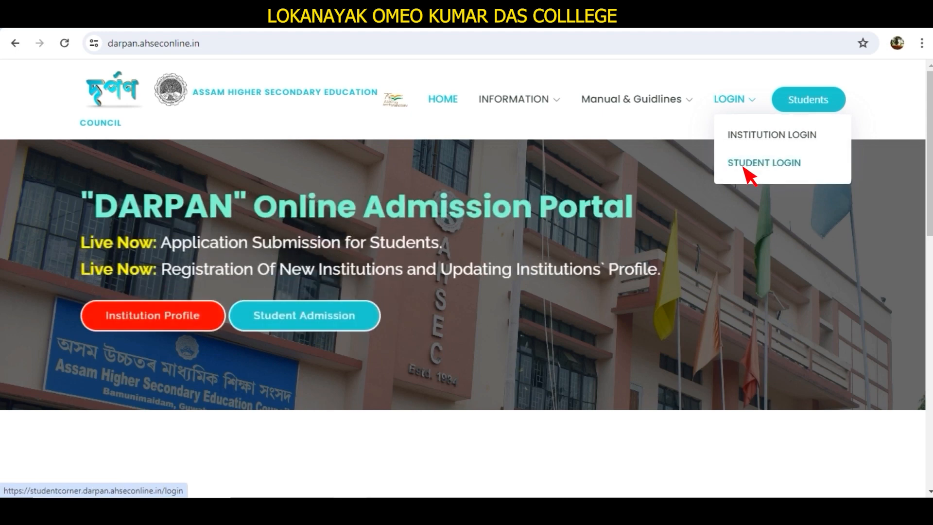
click(785, 171)
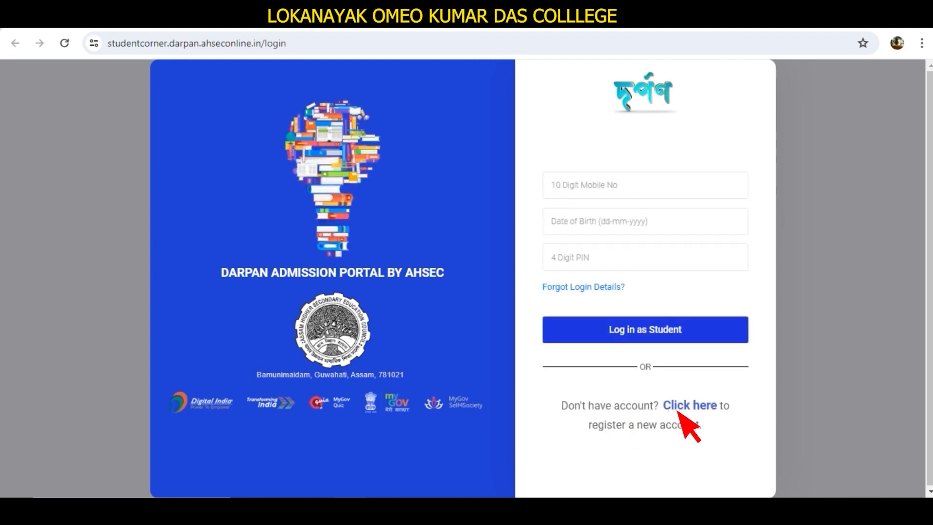
click(700, 407)
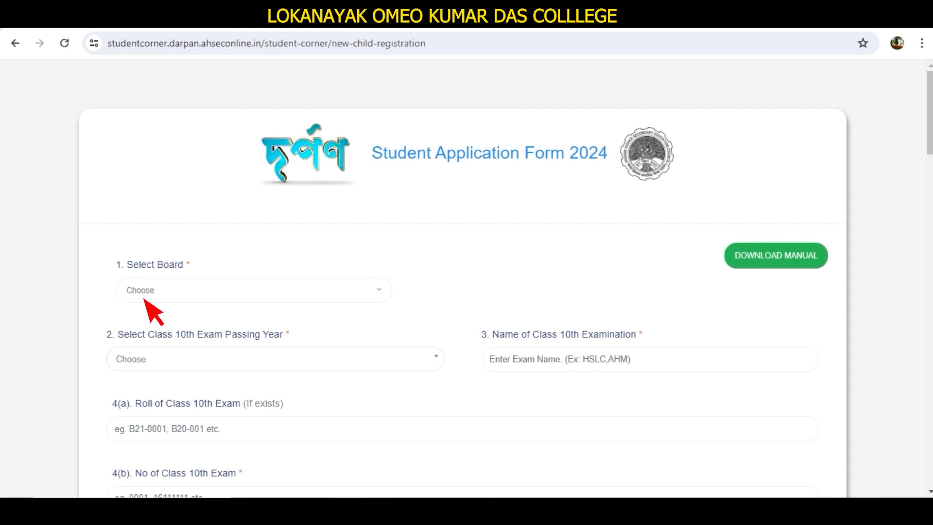
Step: Choose SEBA as the examination board so Total Marks shows 600
click(150, 299)
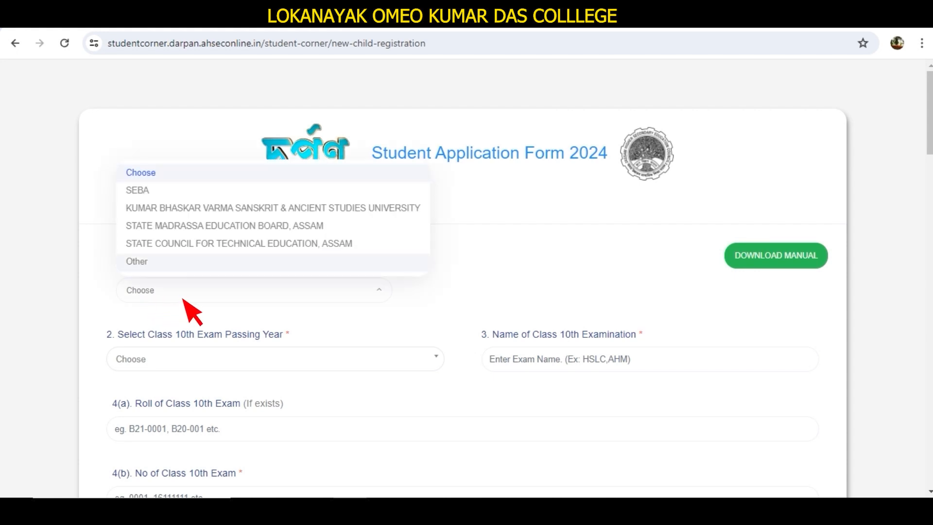
key(Up)
key(Up)
key(Up)
key(Up)
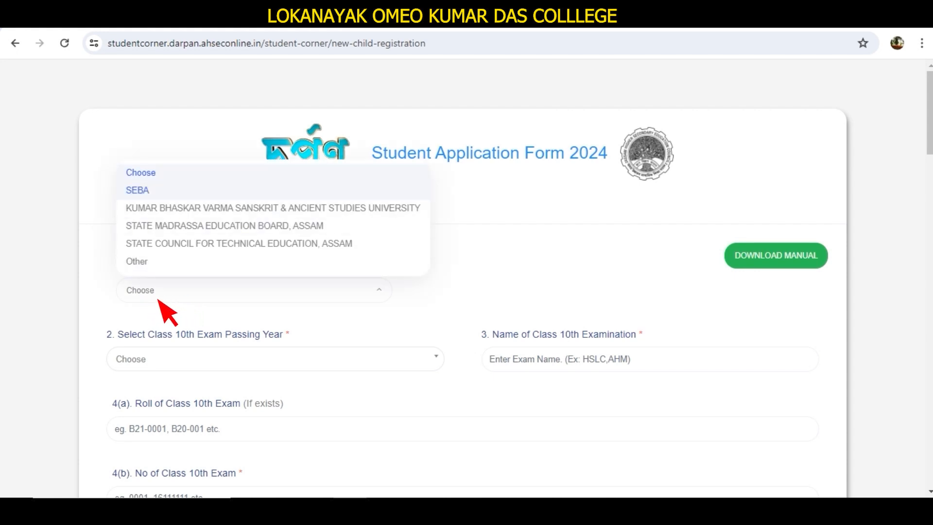
key(Return)
scroll(136, 304, down, 3)
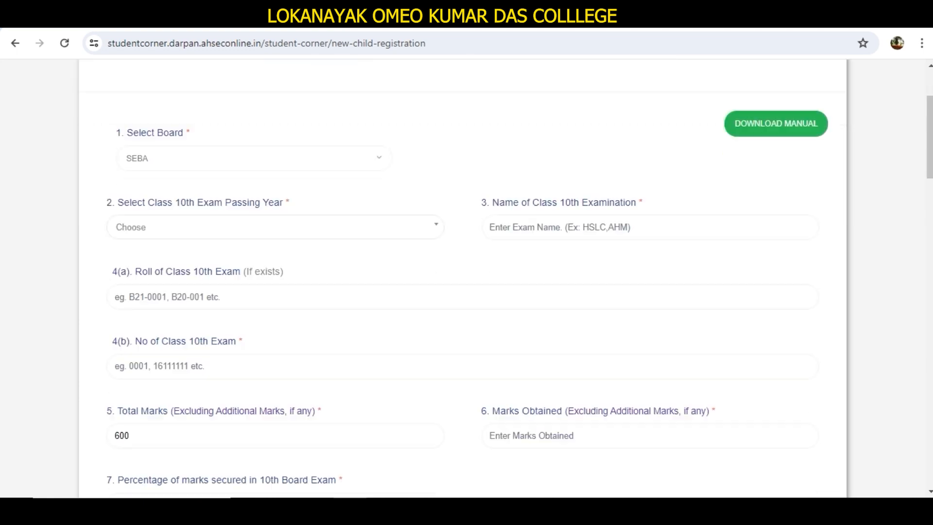
scroll(147, 242, down, 1)
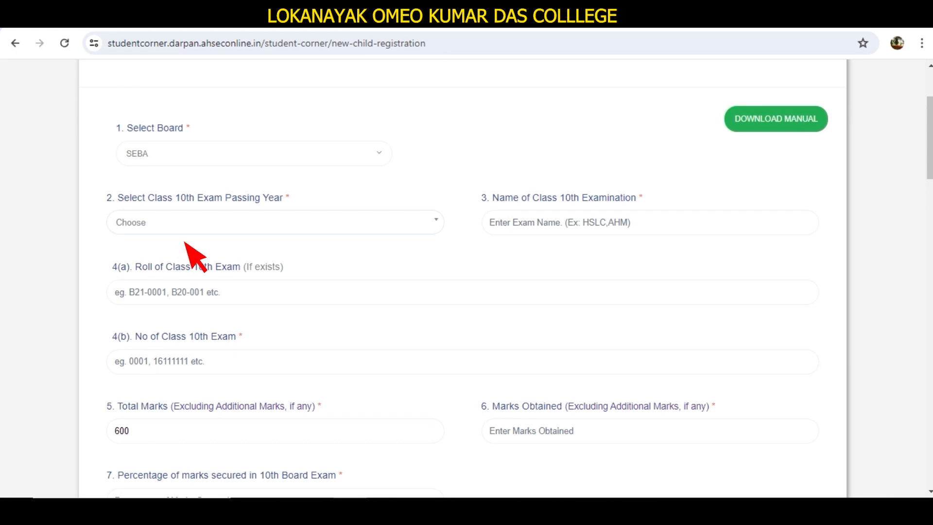
Step: Set the Class 10th passing year to 2024 and the exam name to HSLC
click(210, 238)
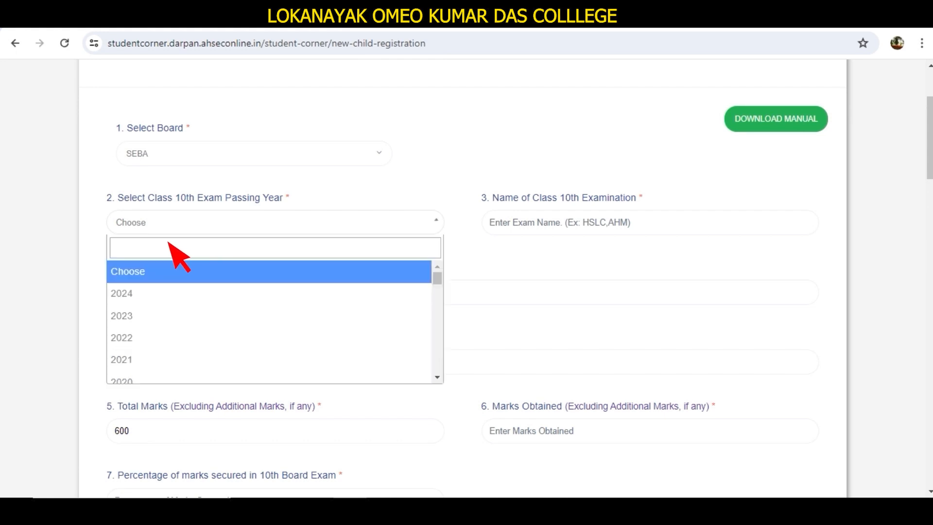
key(Down)
key(Return)
click(598, 229)
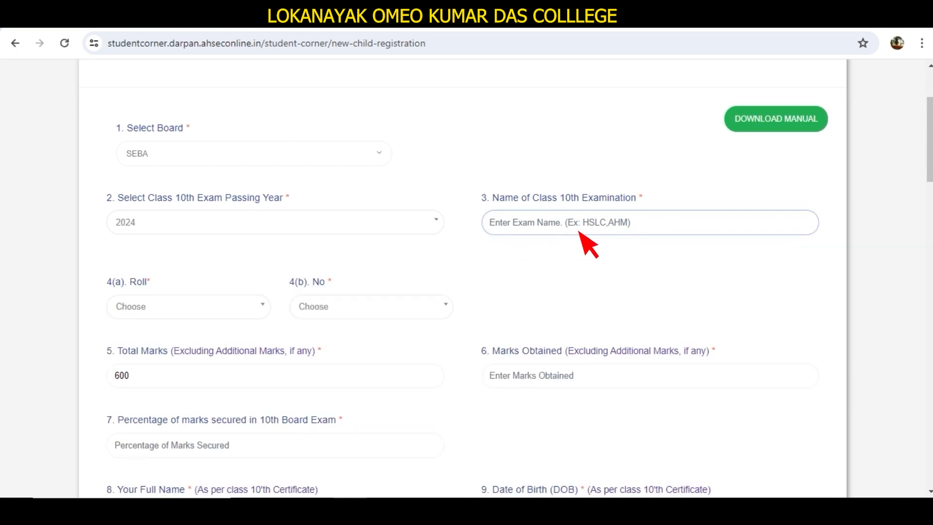
text(HSLC)
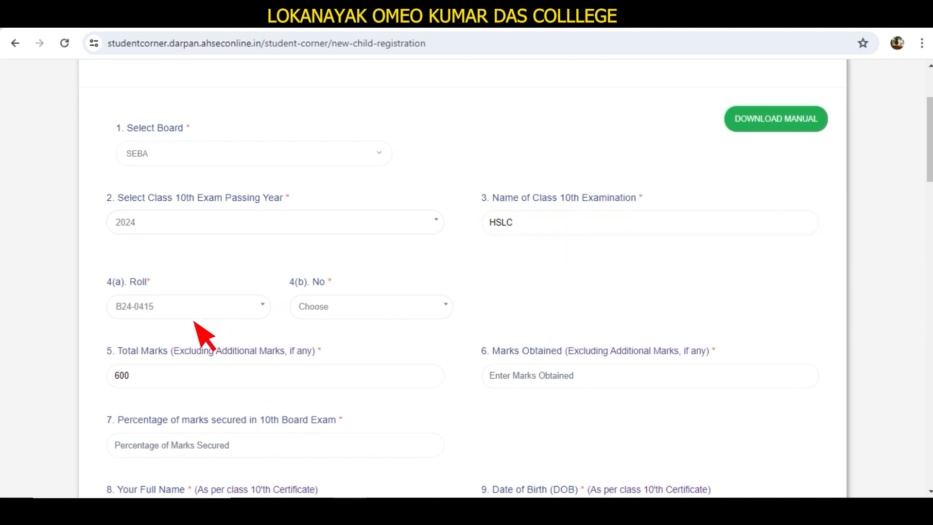
Step: Search for and select the candidate's roll code and exam number from their dropdowns
click(197, 317)
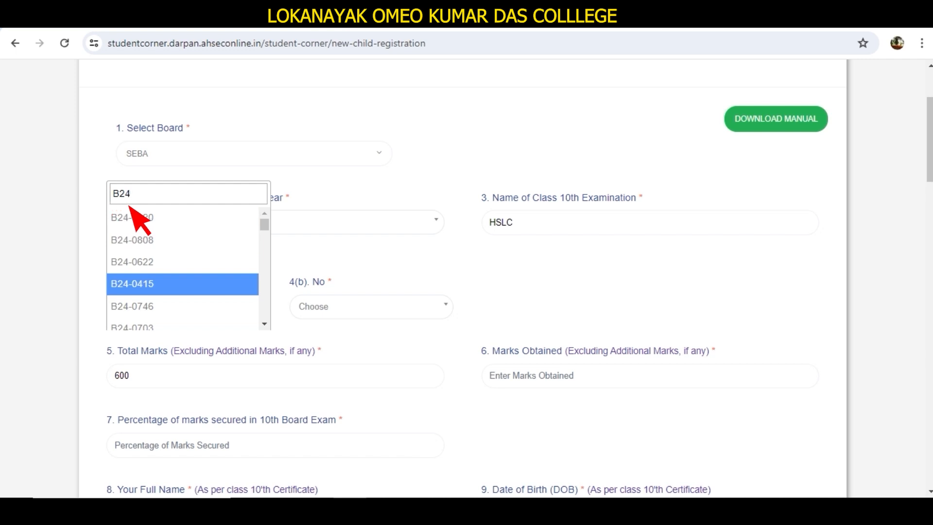
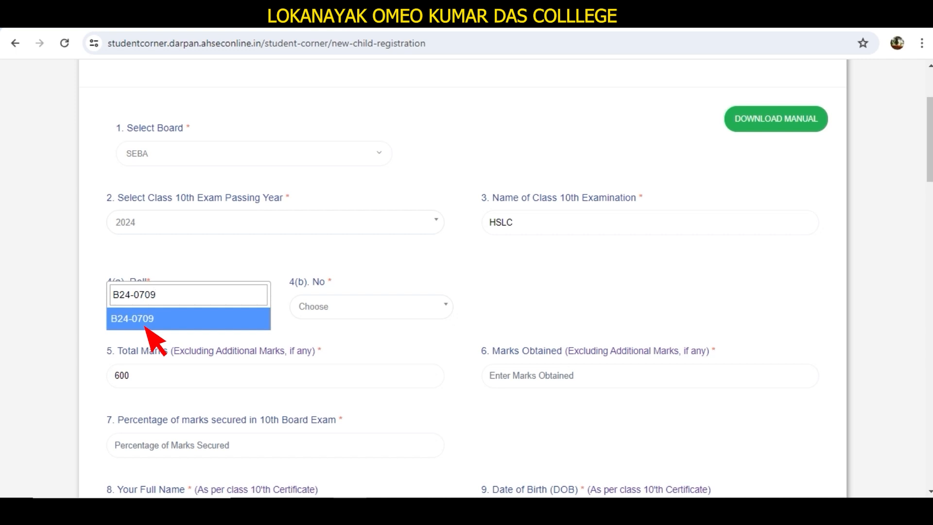
click(145, 326)
click(299, 315)
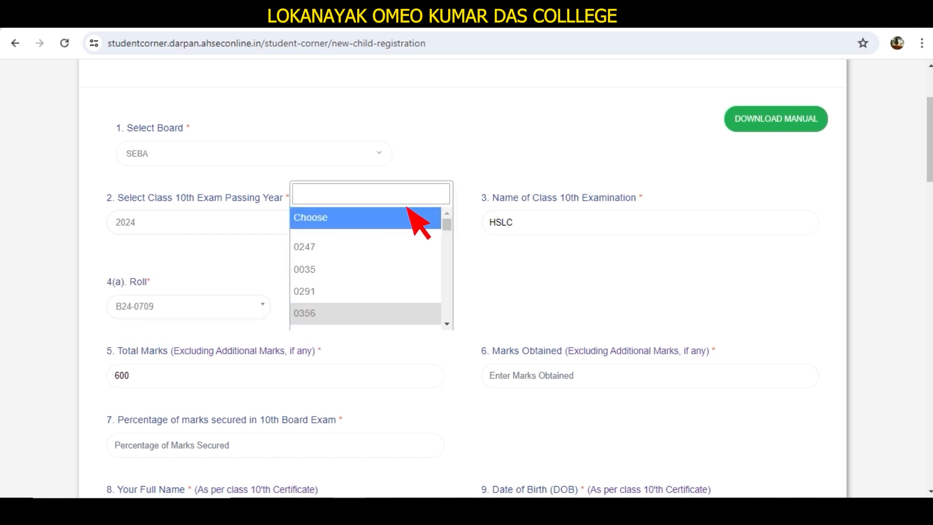
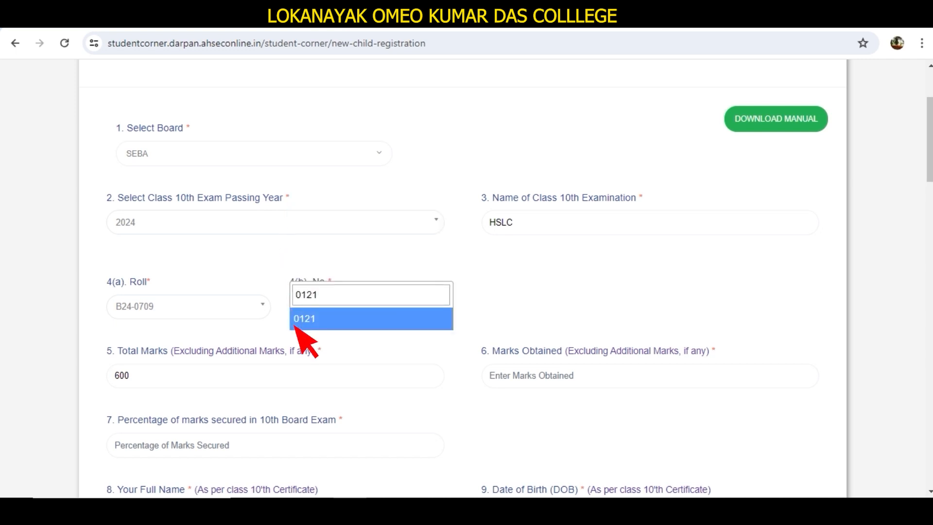
click(297, 324)
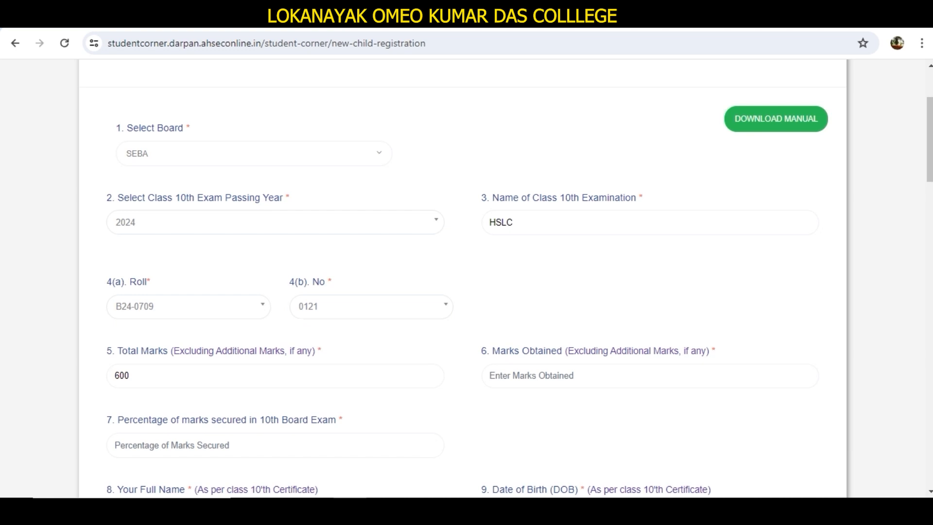
scroll(462, 278, down, 1)
Step: Enter 322 as Marks Obtained so the percentage auto-fills to 53.67
scroll(463, 278, down, 3)
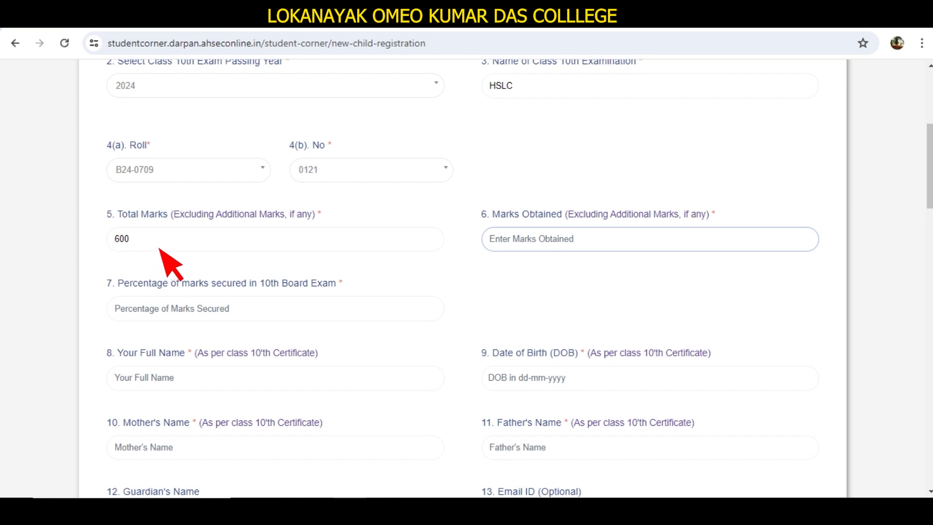
text(3)
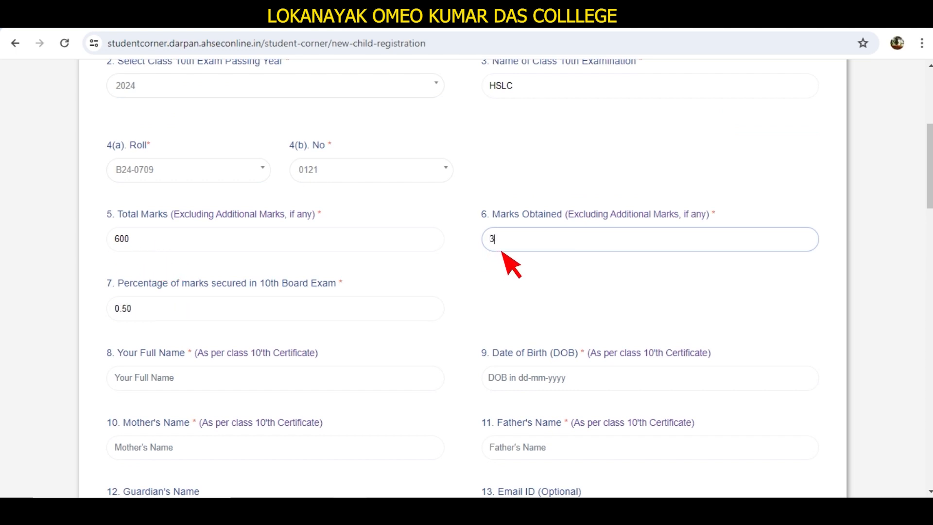
text(22)
key(BackSpace)
key(BackSpace)
key(BackSpace)
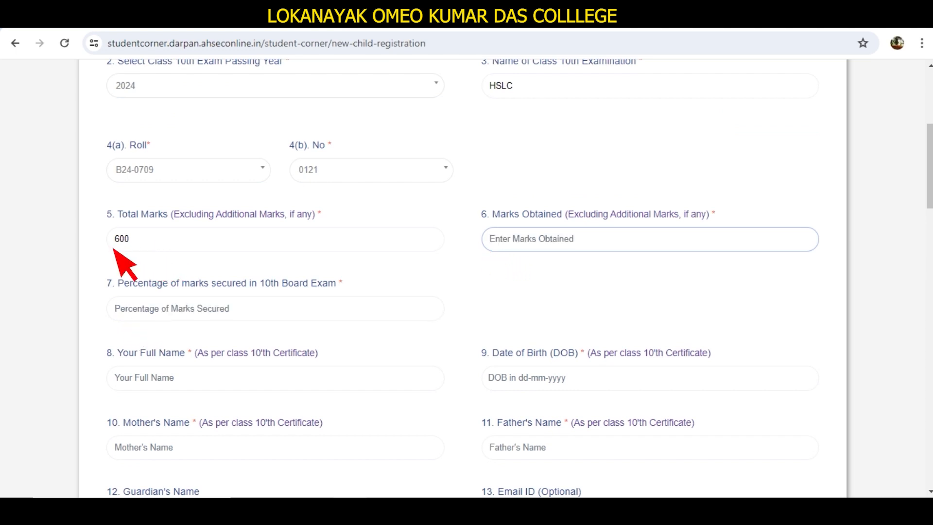
text(322)
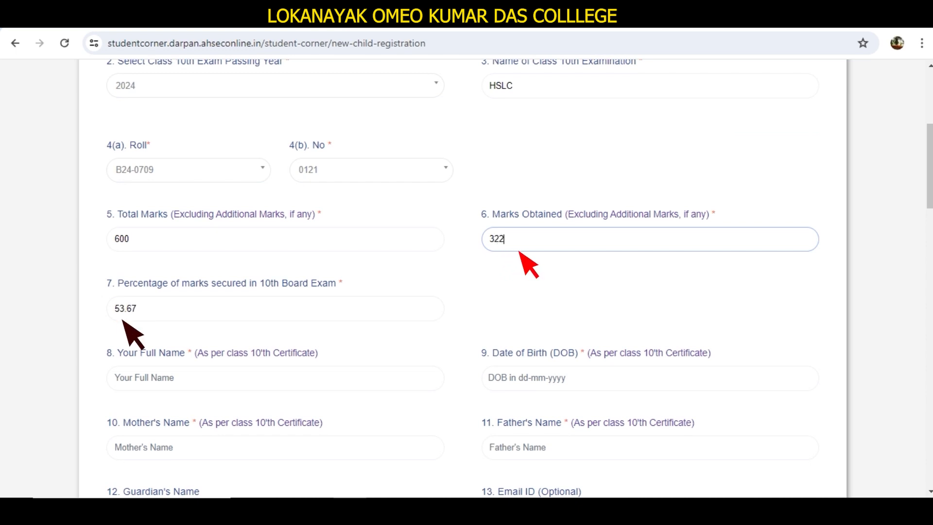
key(BackSpace)
key(BackSpace)
key(BackSpace)
text(3)
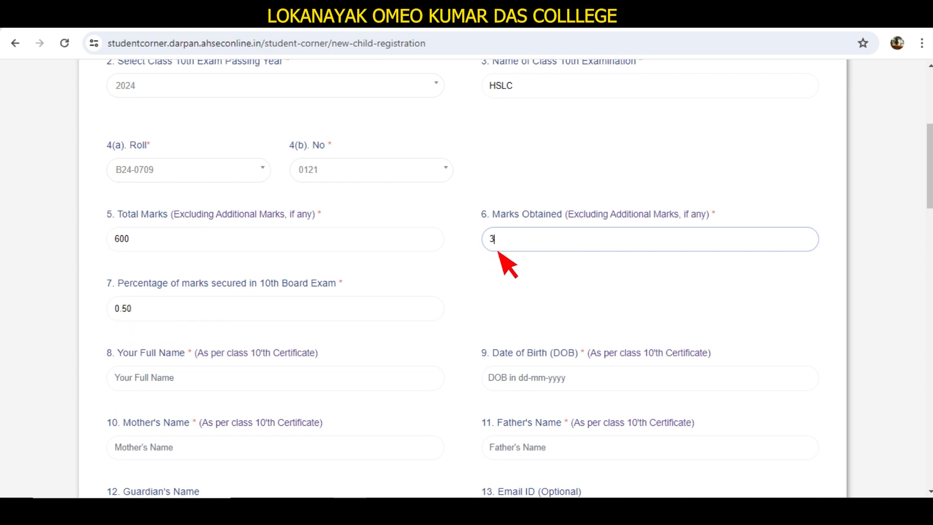
text(22)
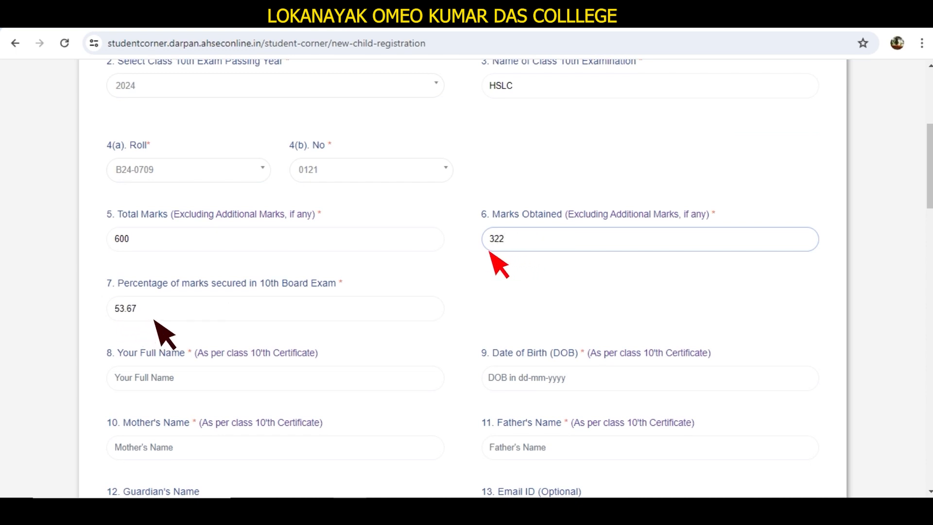
key(BackSpace)
key(BackSpace)
key(BackSpace)
text(322)
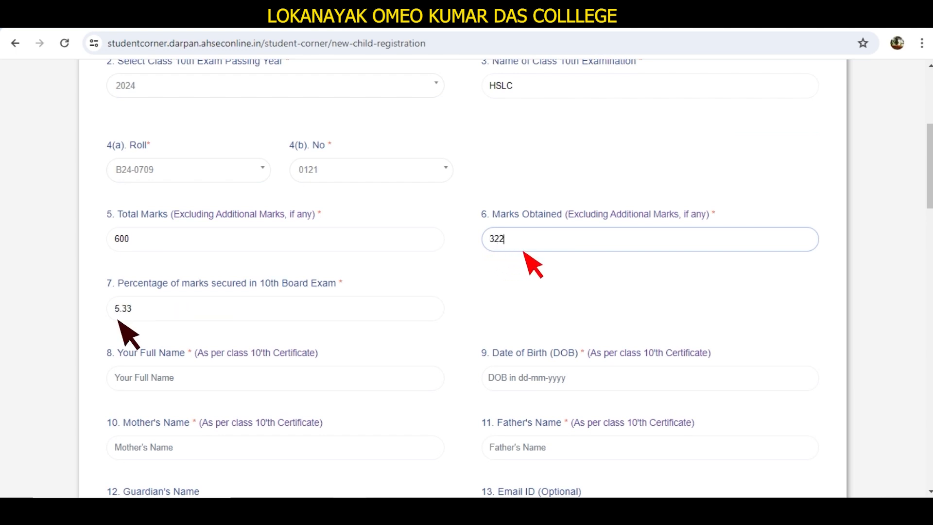
key(BackSpace)
key(BackSpace)
key(BackSpace)
text(3)
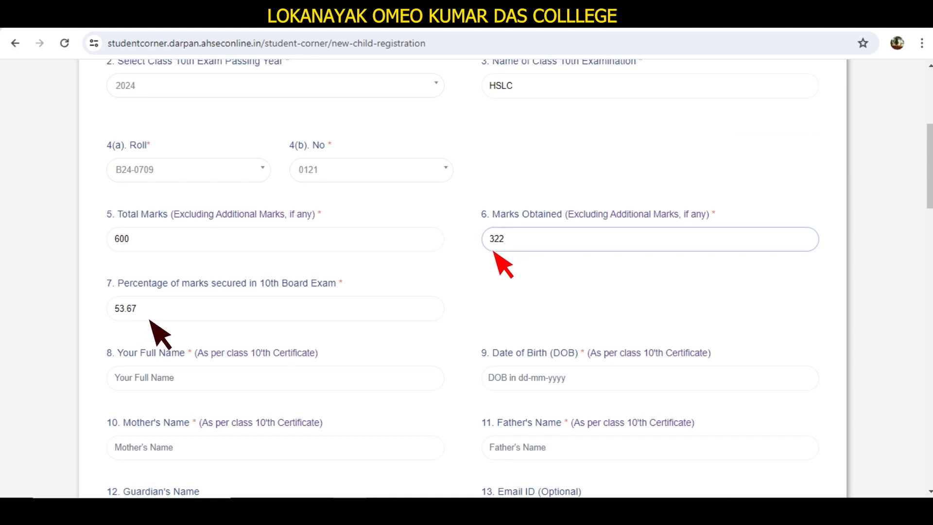
Step: Enter the applicant's full name in capitals in the Your Full Name field
click(122, 318)
scroll(122, 319, down, 5)
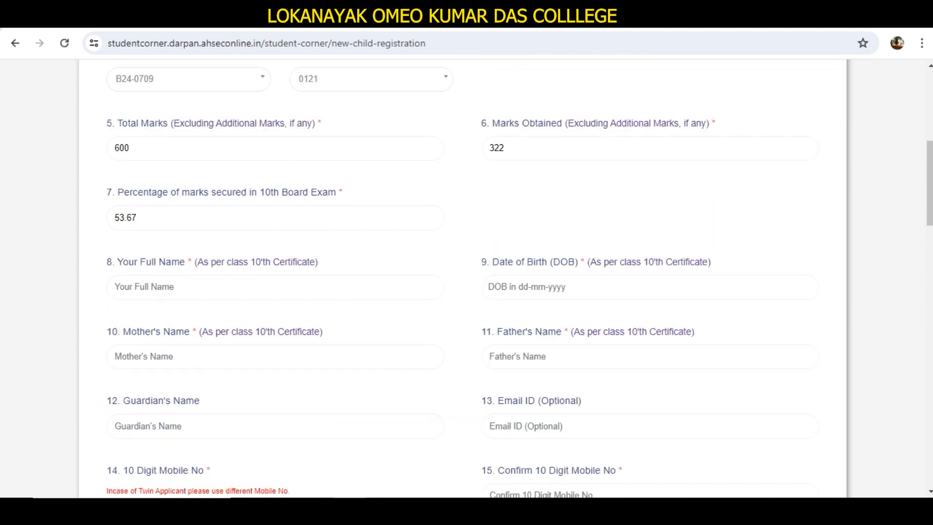
scroll(123, 318, up, 1)
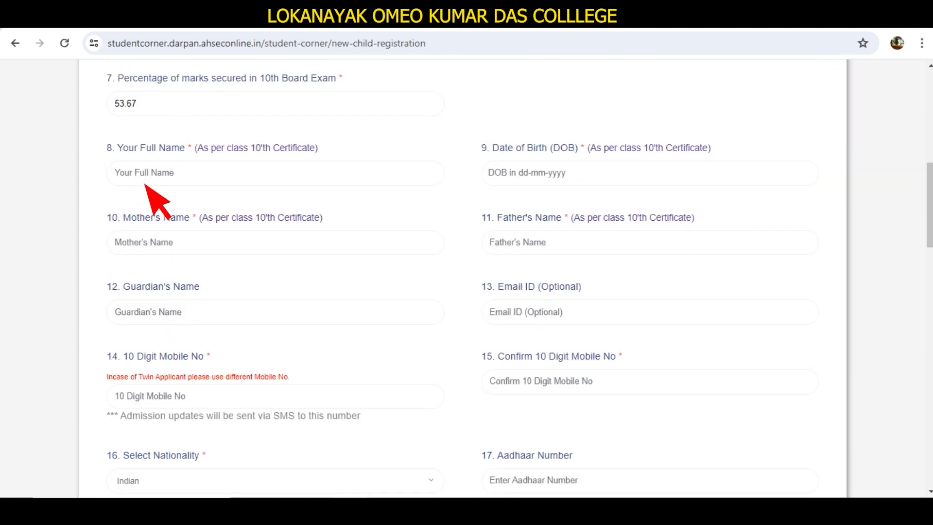
click(174, 184)
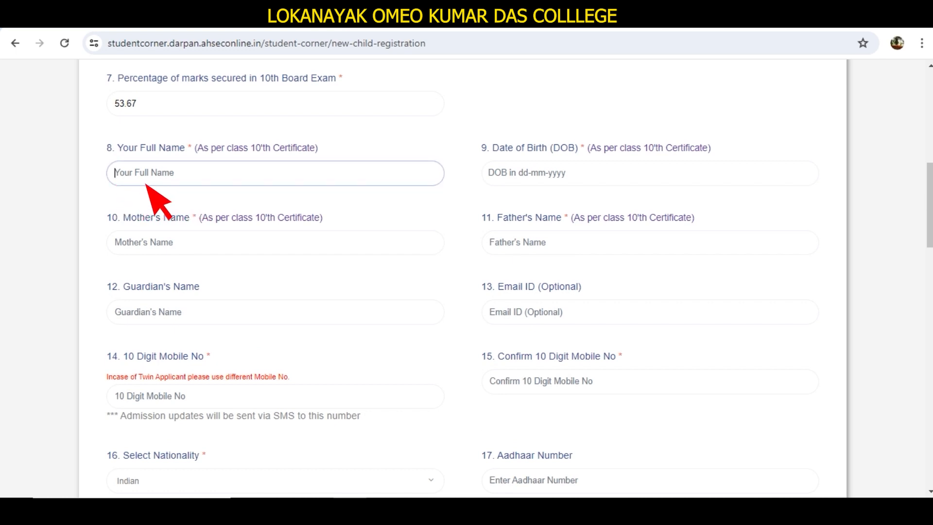
click(175, 183)
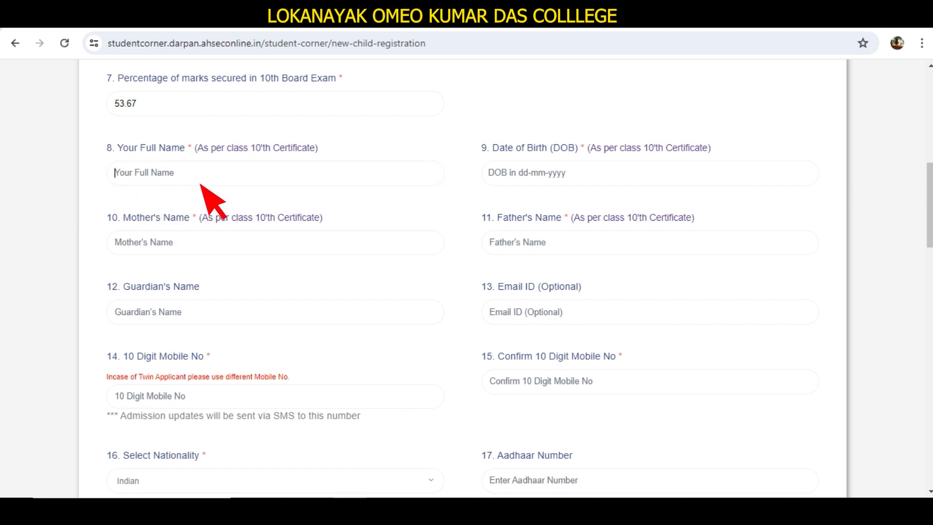
text(Sa)
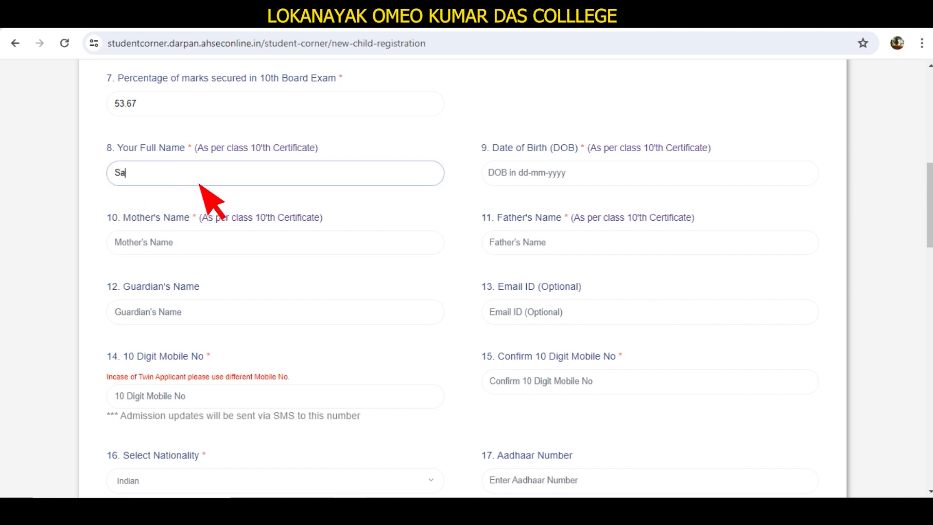
key(BackSpace)
key(BackSpace)
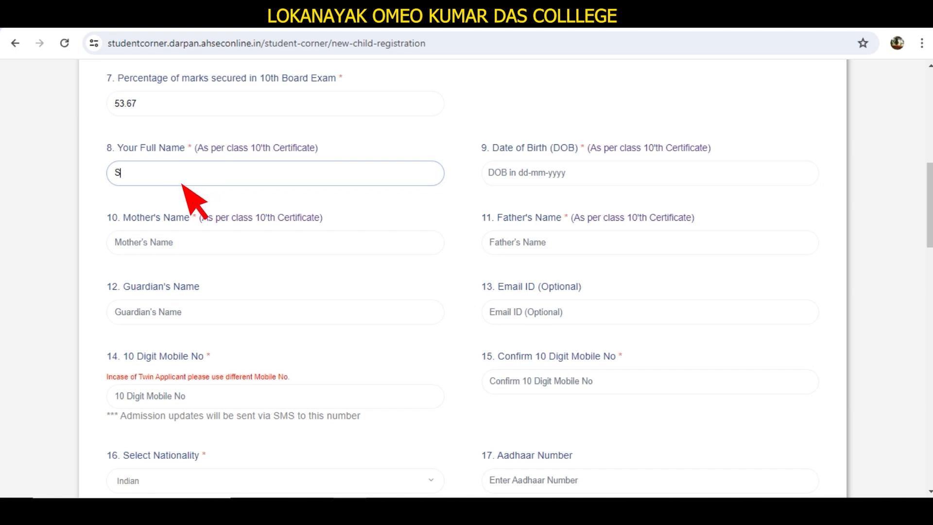
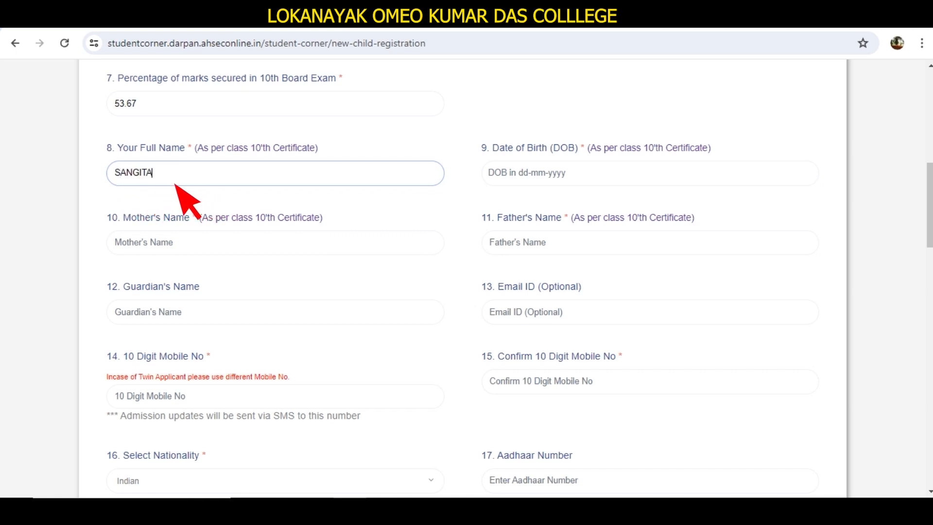
click(506, 182)
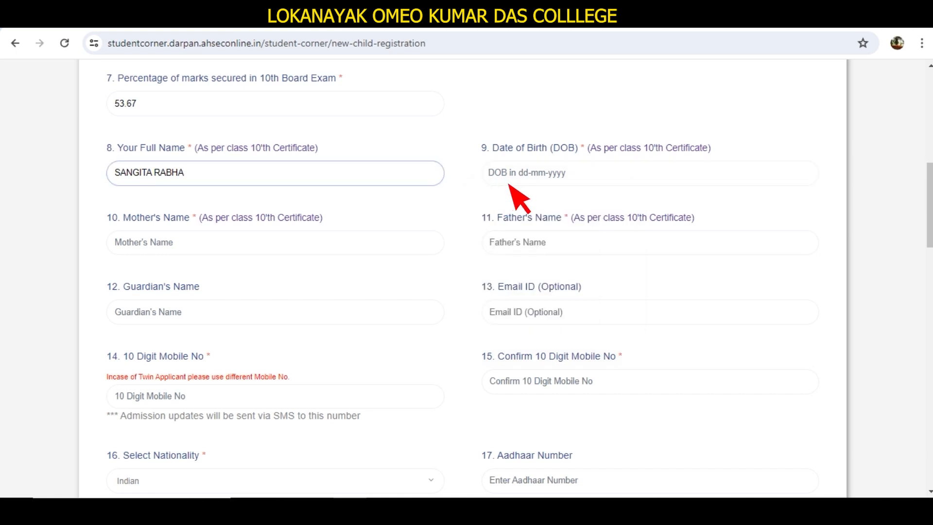
click(510, 183)
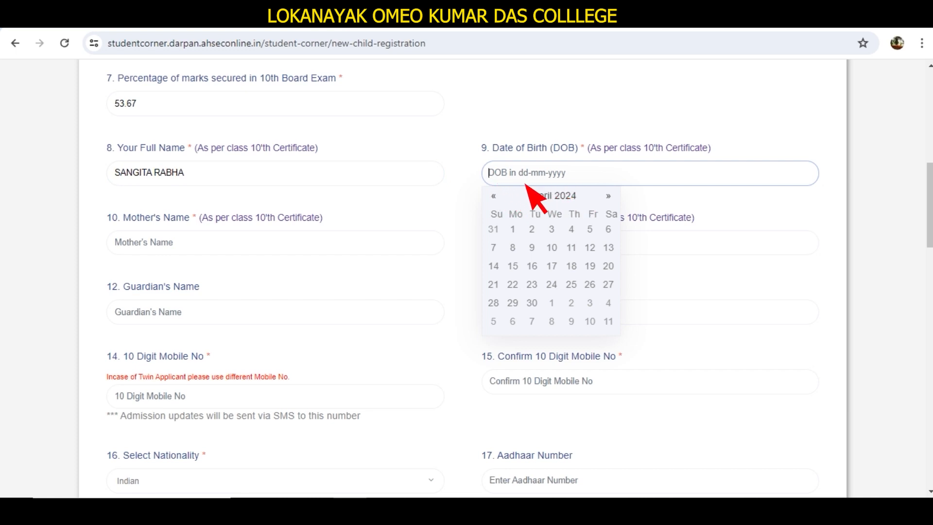
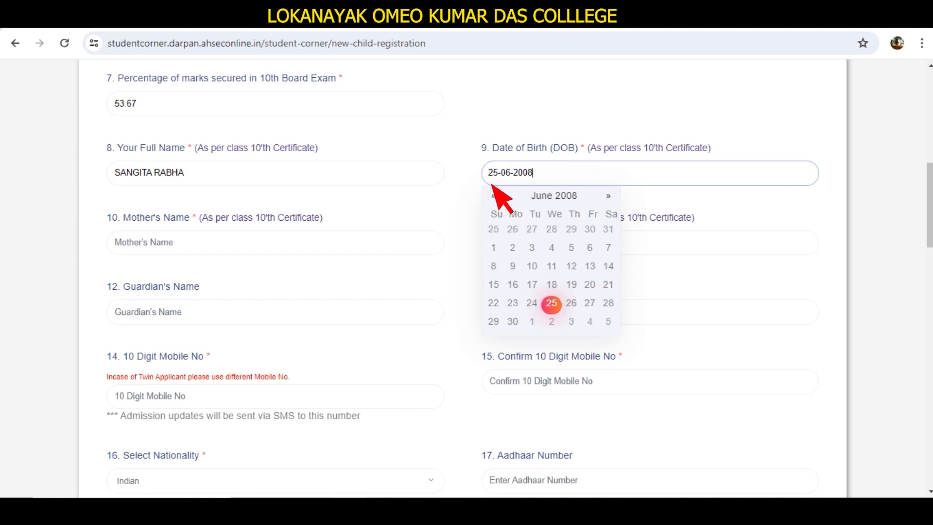
key(Tab)
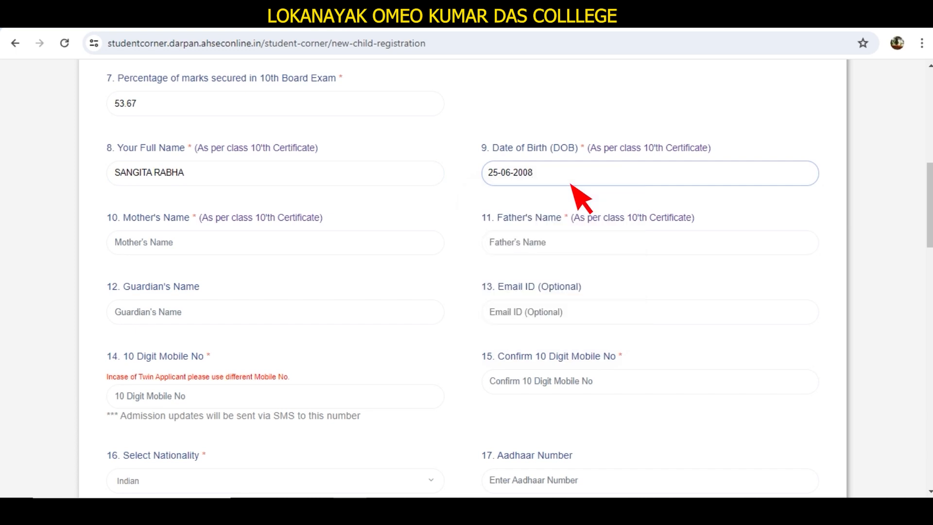
Step: Type the mother's and father's names in capitals
click(186, 252)
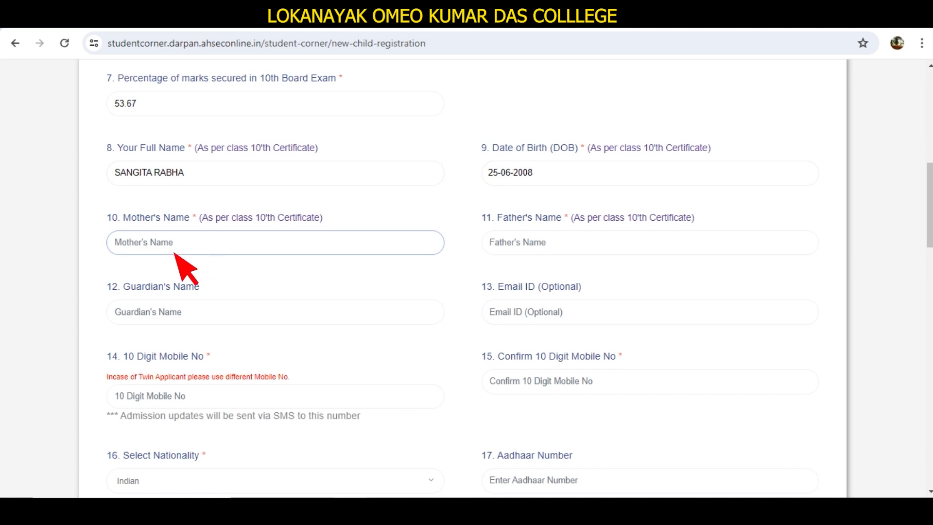
text(Ji)
key(BackSpace)
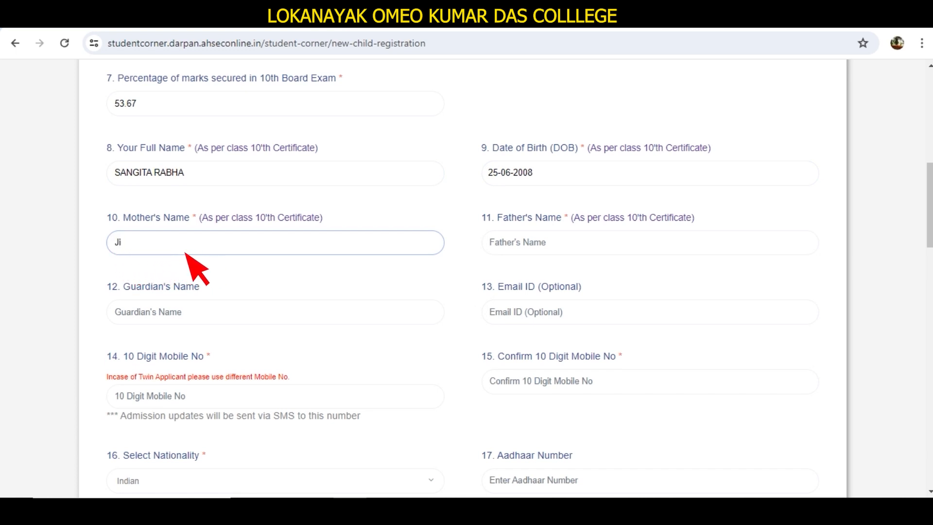
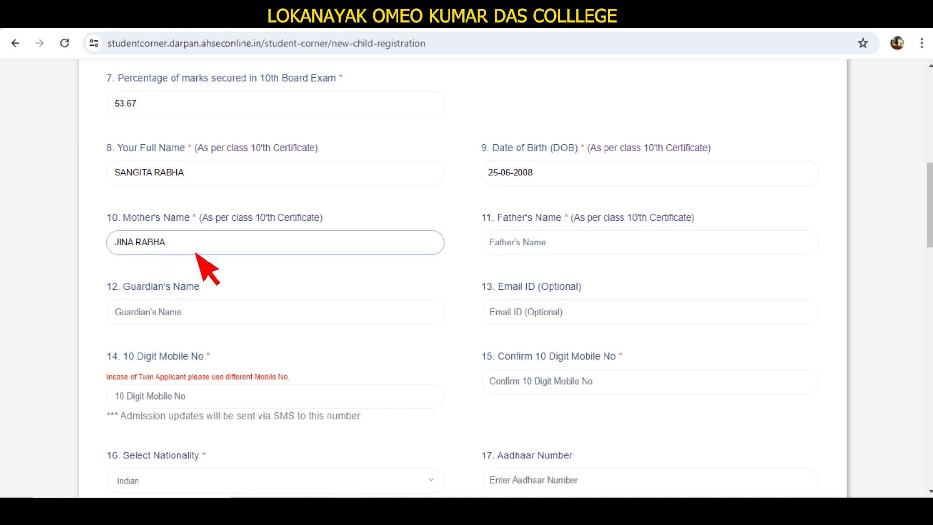
click(501, 253)
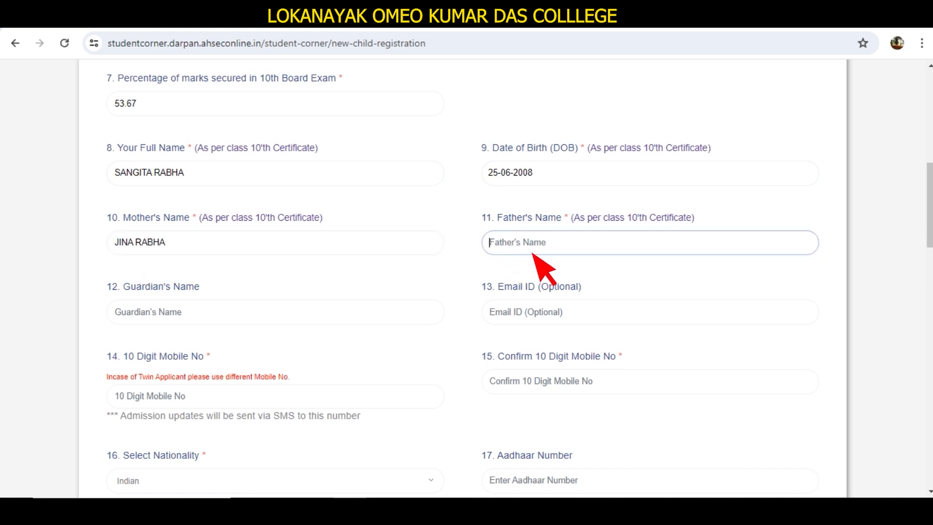
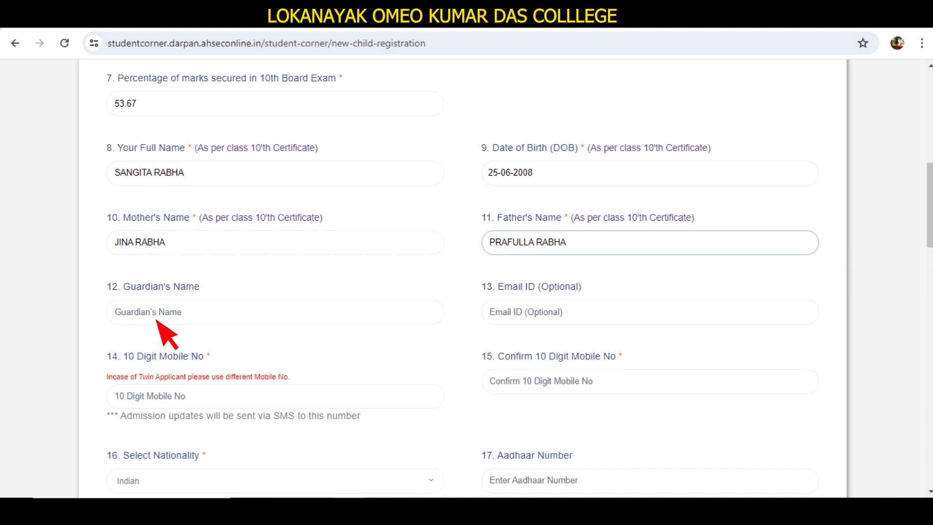
Step: Copy the father's name into the Guardian's Name field
click(178, 319)
key(shift+Tab)
key(ctrl+c)
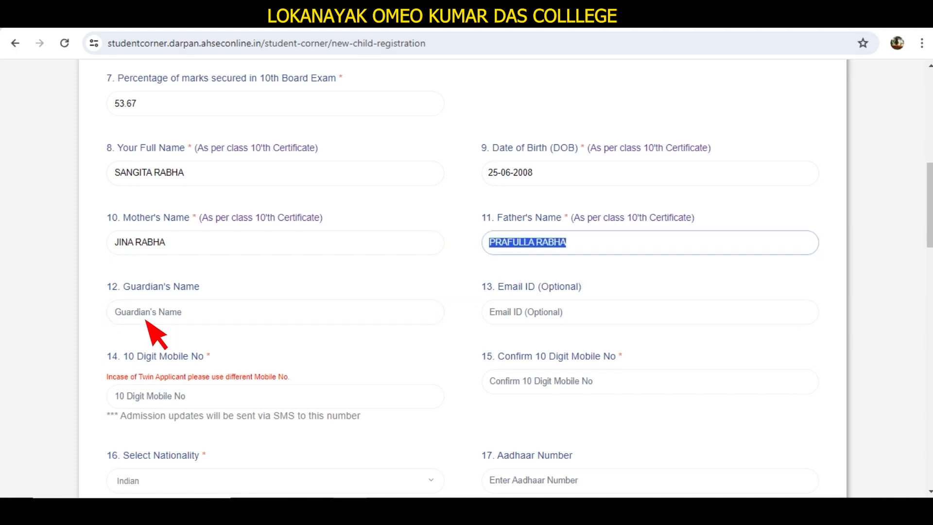
click(177, 315)
key(ctrl+v)
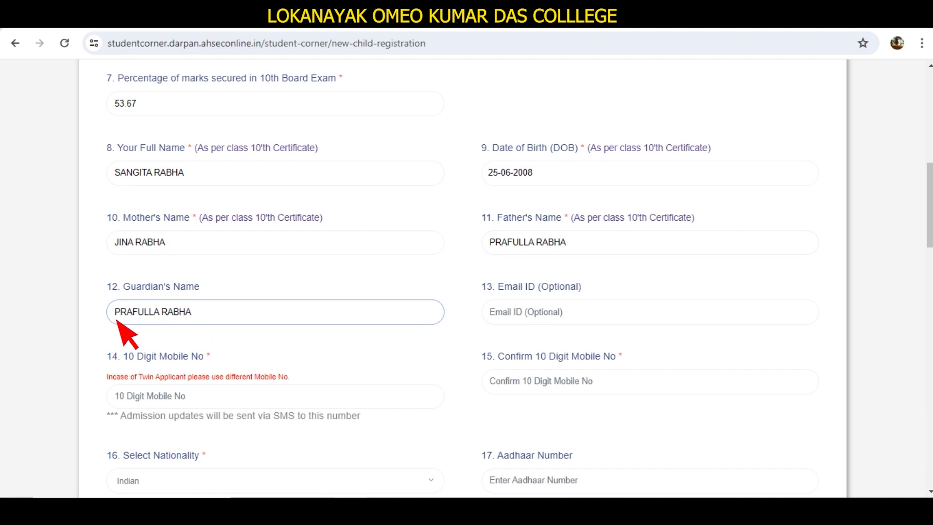
scroll(138, 321, down, 3)
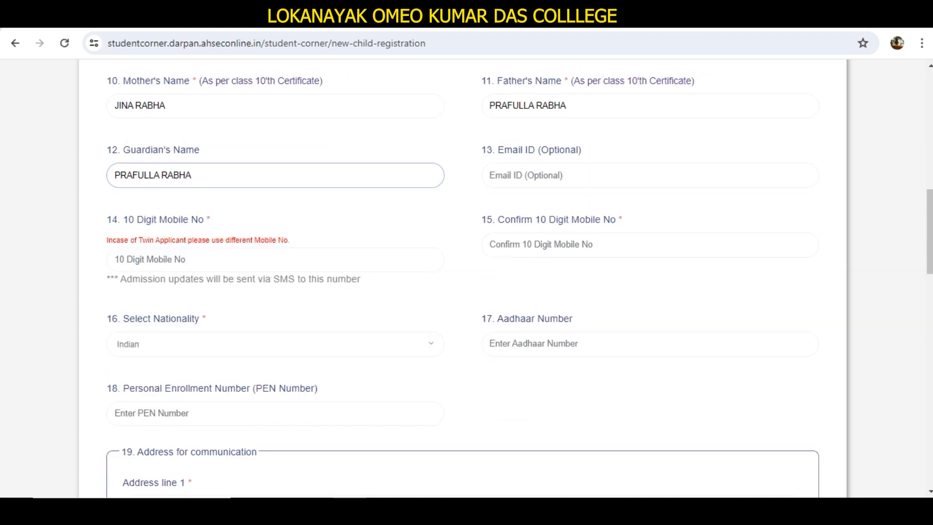
Step: Enter the applicant's 10-digit mobile number and retype it in the confirmation field
scroll(177, 189, down, 1)
click(177, 190)
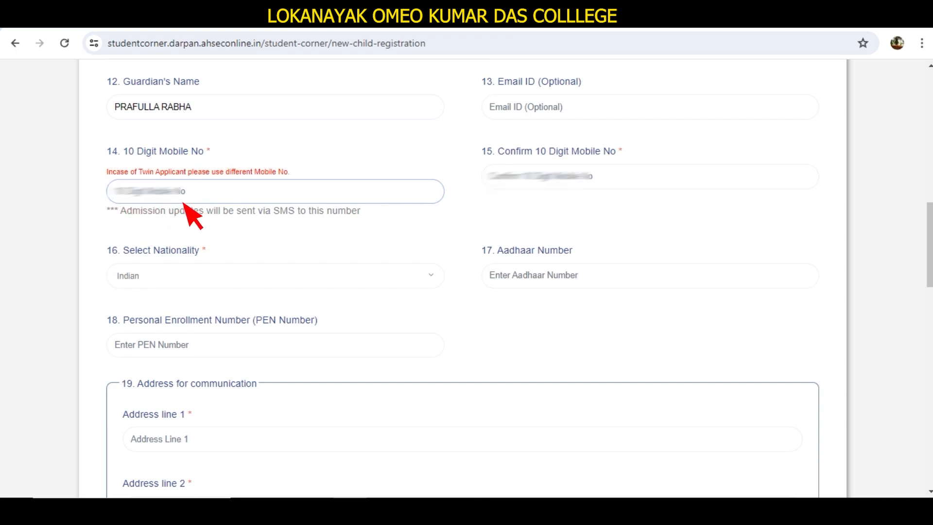
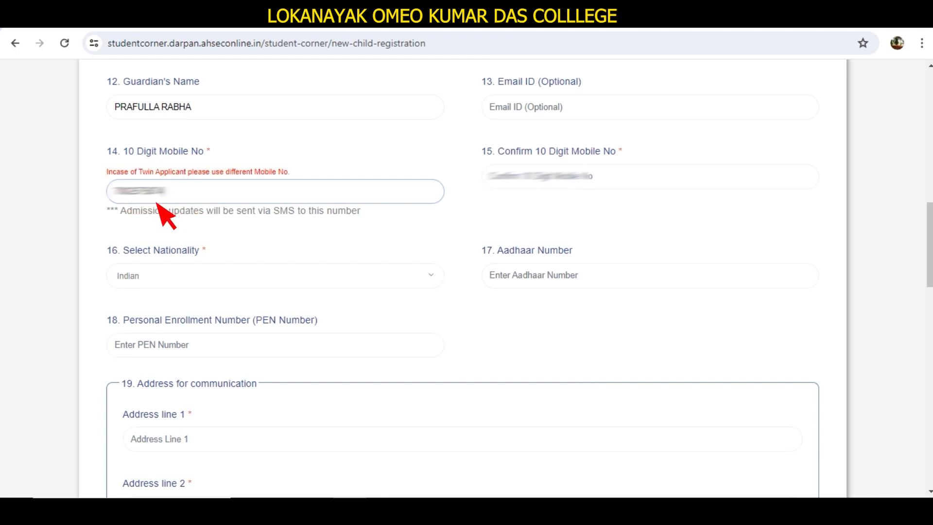
key(Tab)
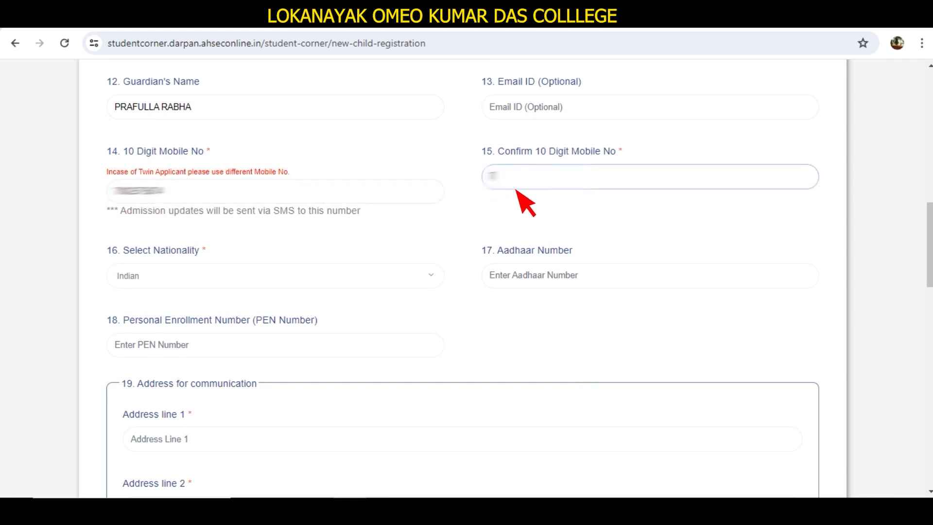
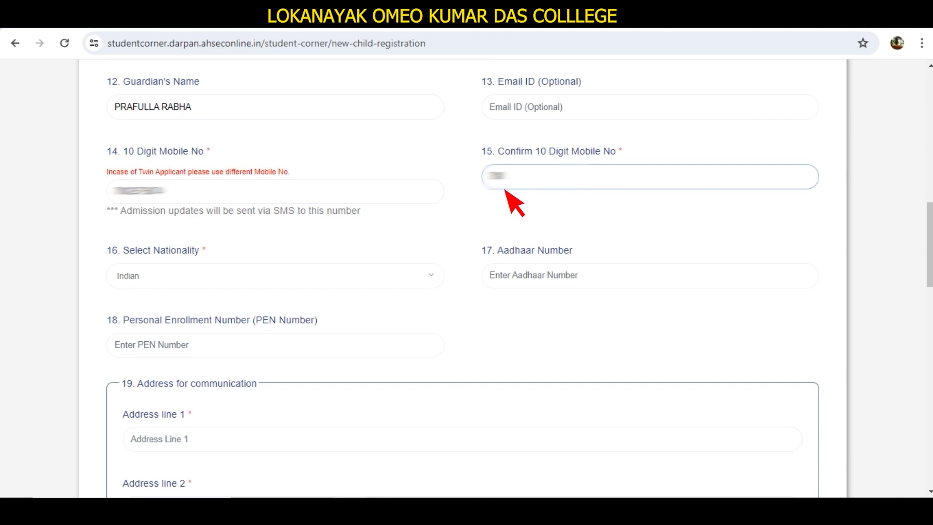
text(••••••)
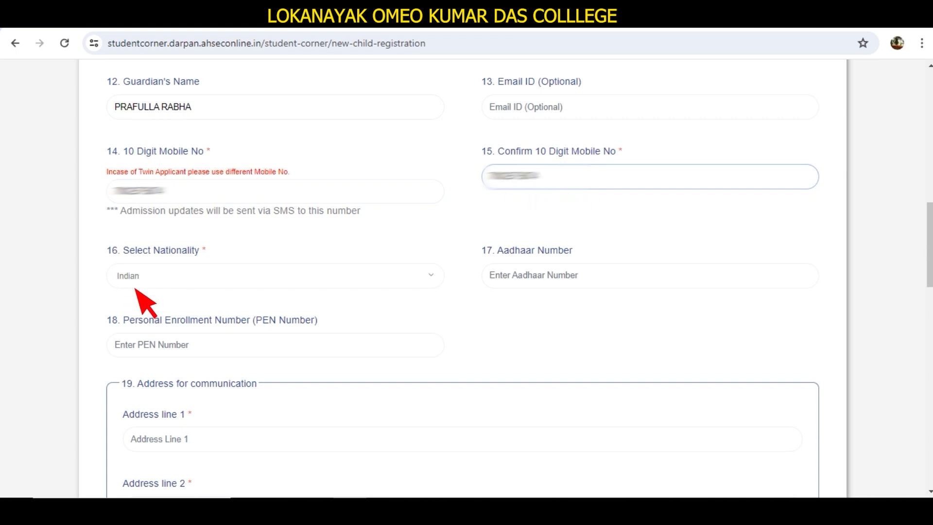
click(154, 286)
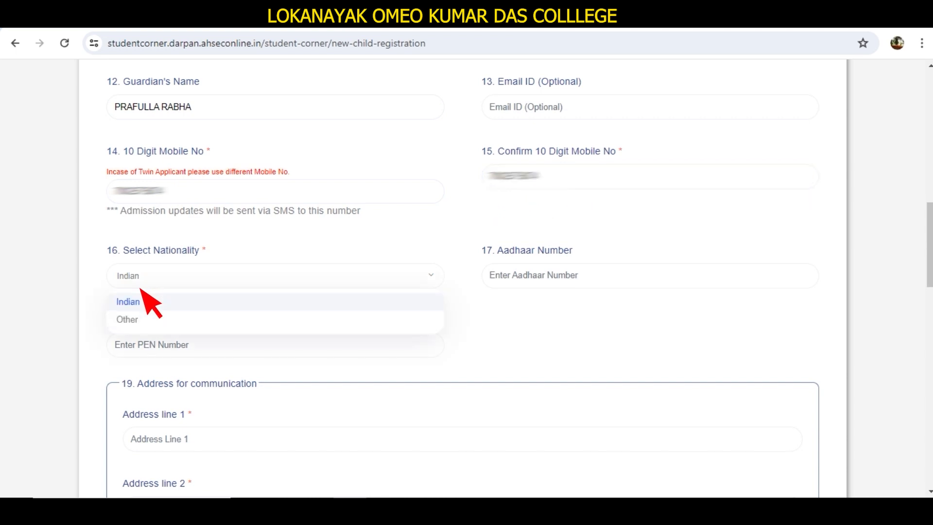
click(122, 296)
key(Tab)
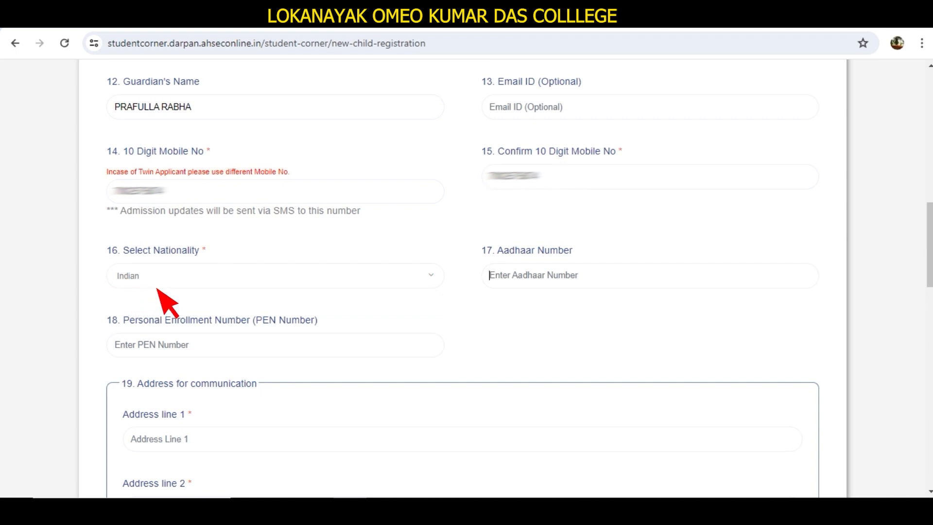
click(148, 283)
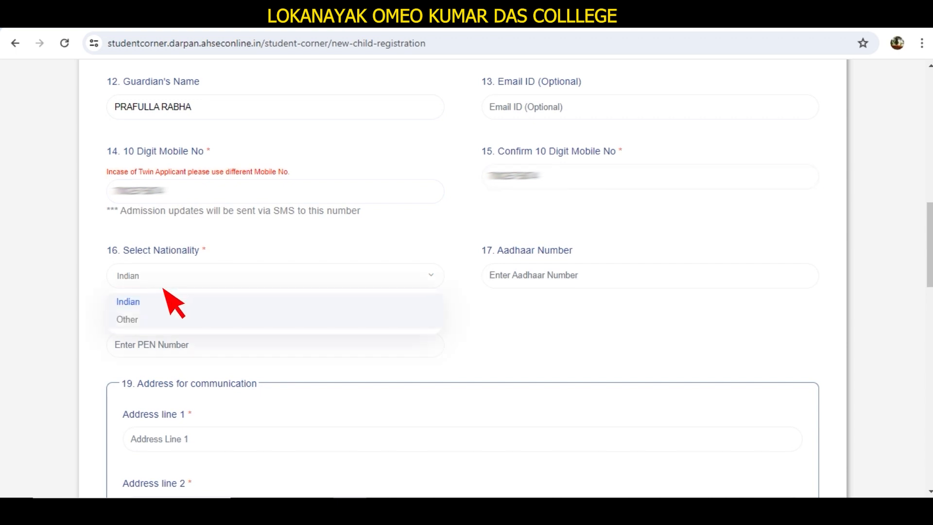
click(118, 290)
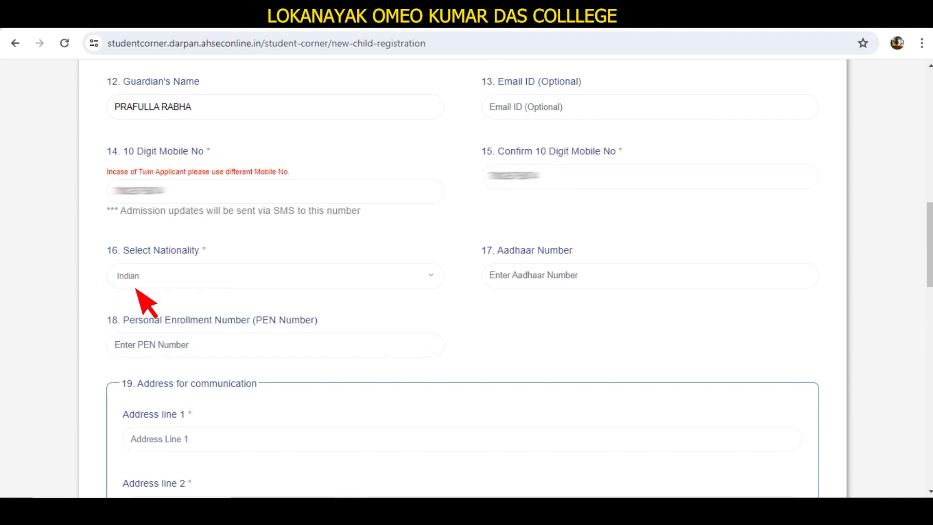
Step: Fill in the applicant's 12-digit Aadhaar number and move on to PEN Number
scroll(171, 289, down, 3)
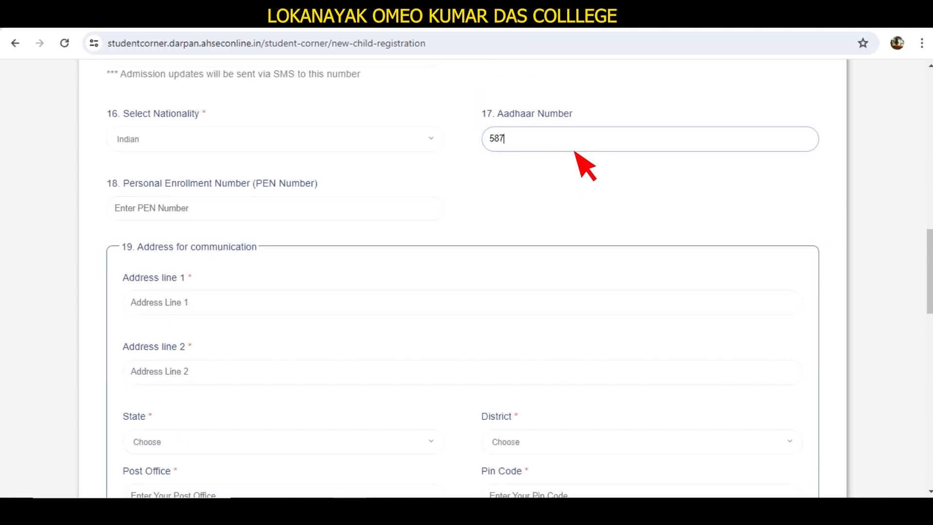
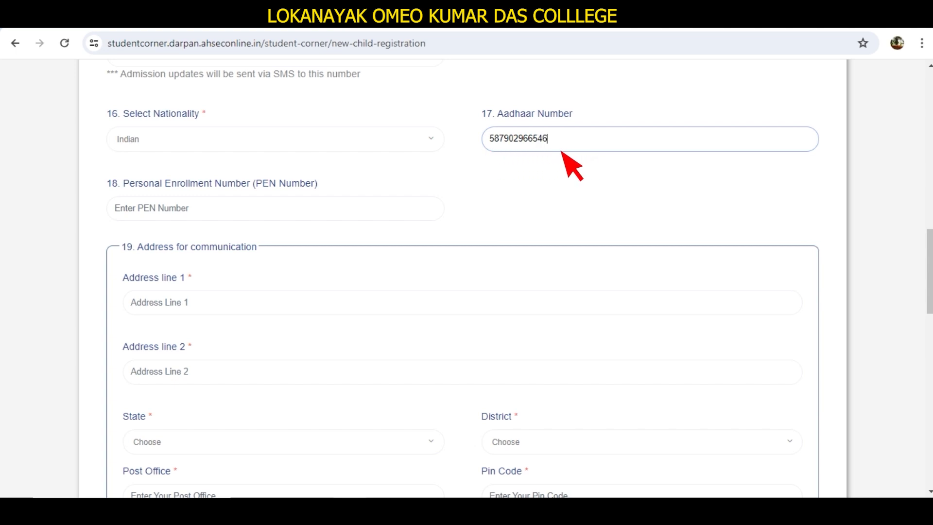
key(Tab)
scroll(119, 204, down, 1)
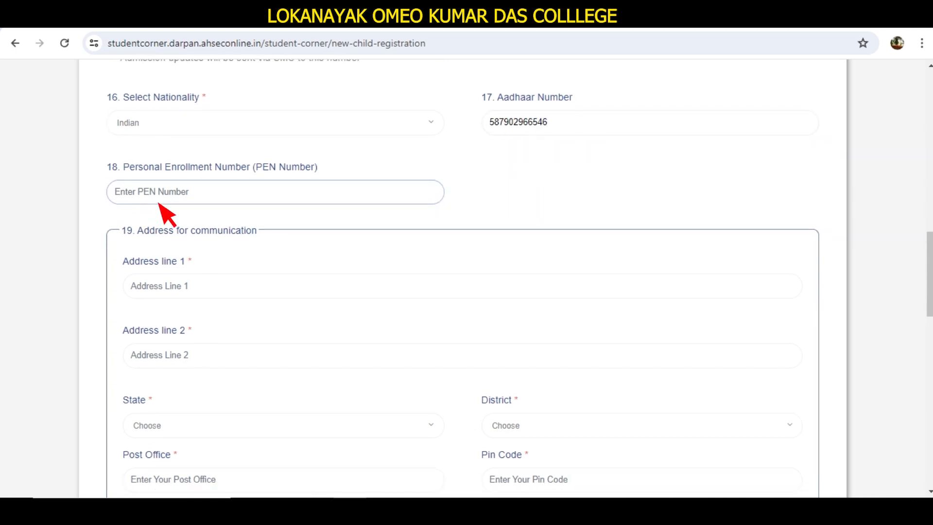